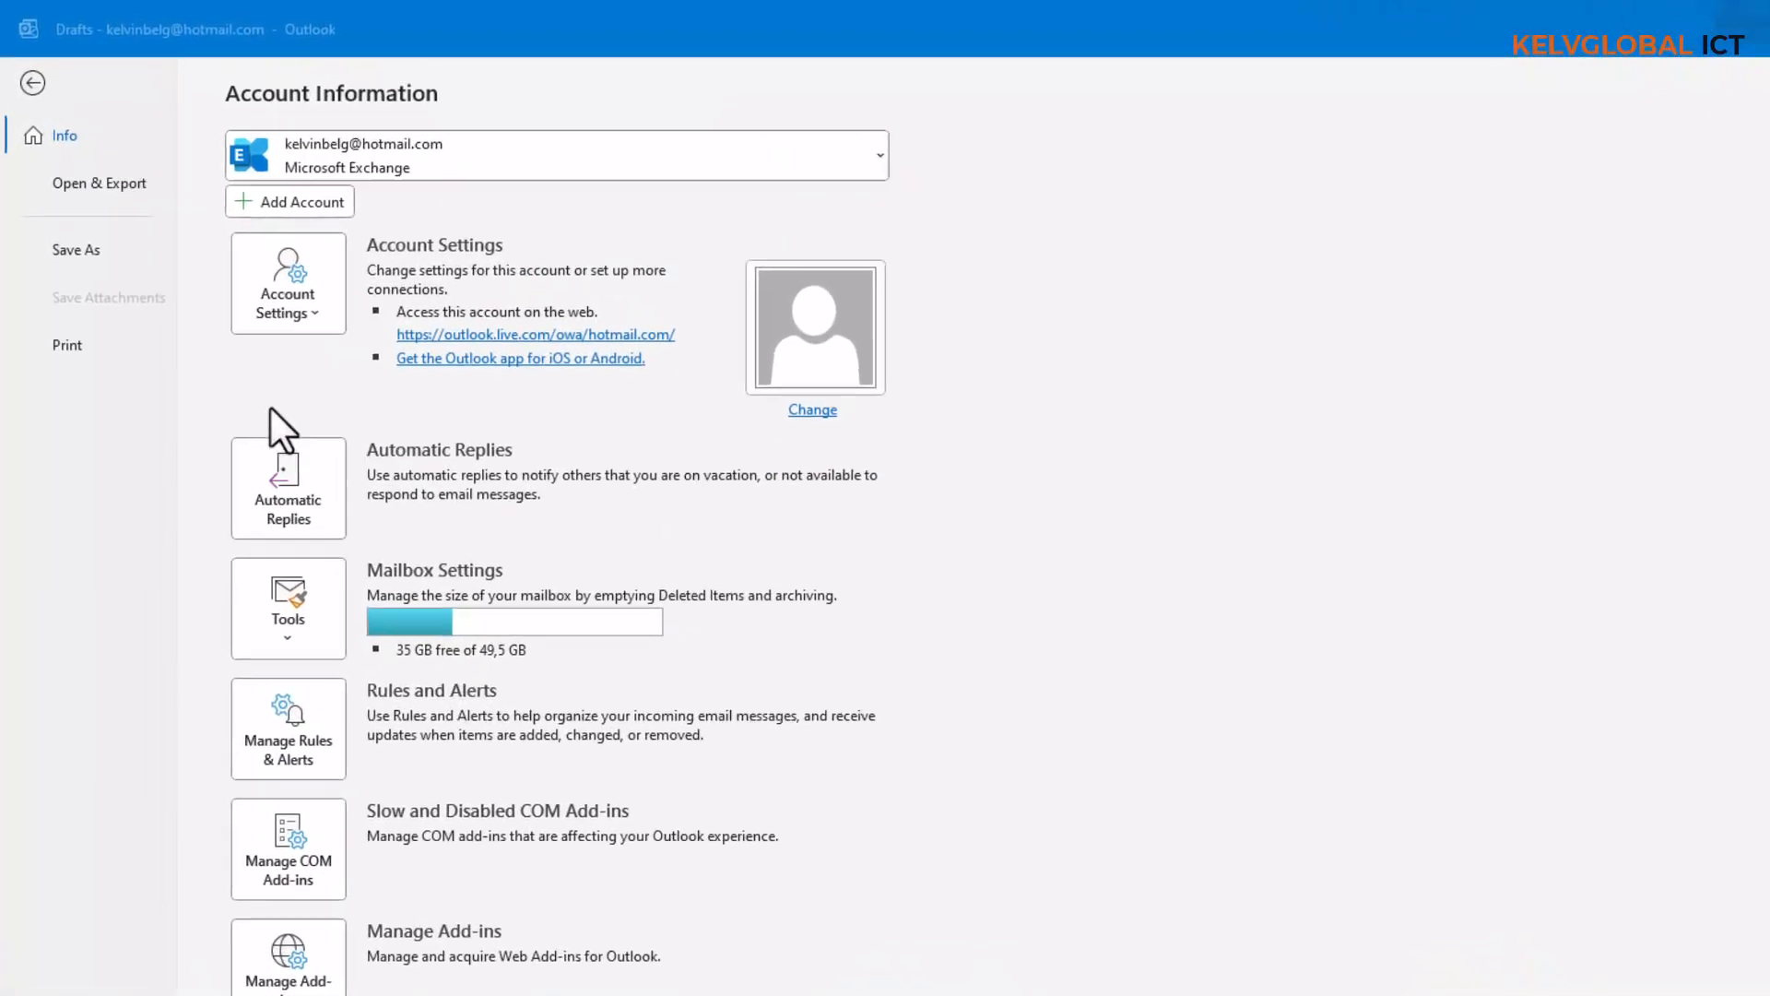
- Bring the Outlook window into focus on its Account Information page
{"action": "left_click", "coordinate": [316, 516]}
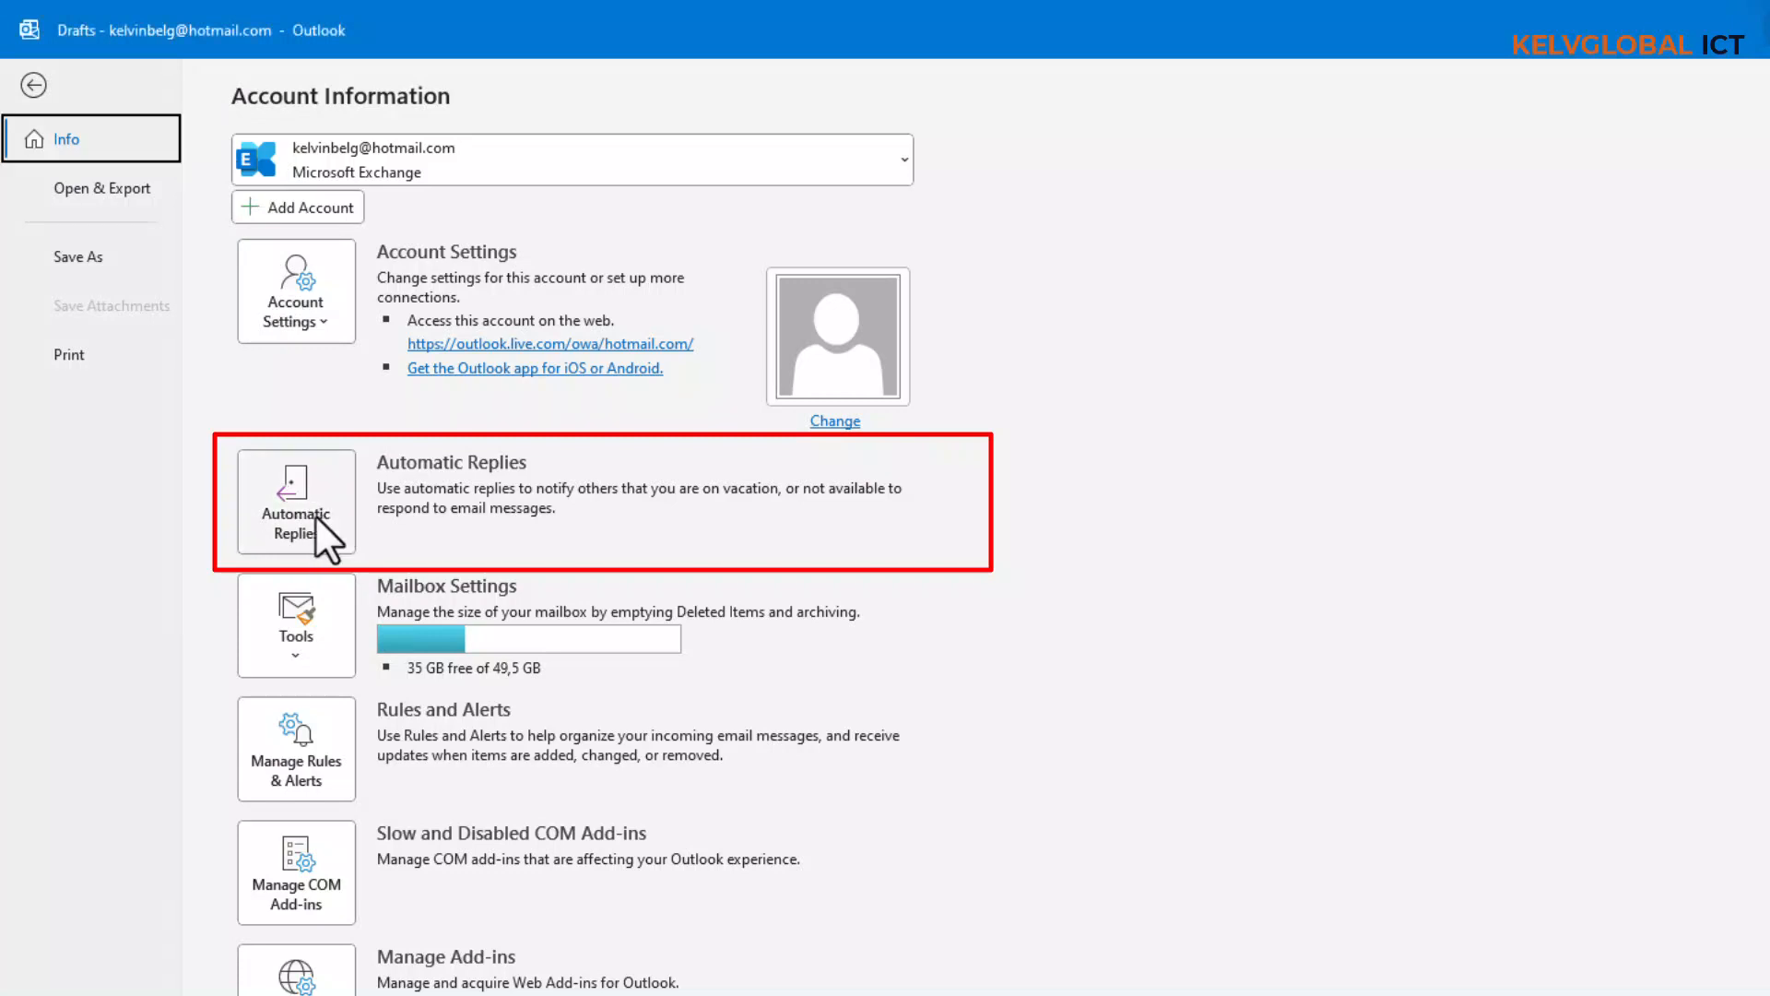
- Send automatic replies only from 19/03/2023 to 02/04/2023, then go to the reply rules
{"action": "left_click", "coordinate": [313, 514]}
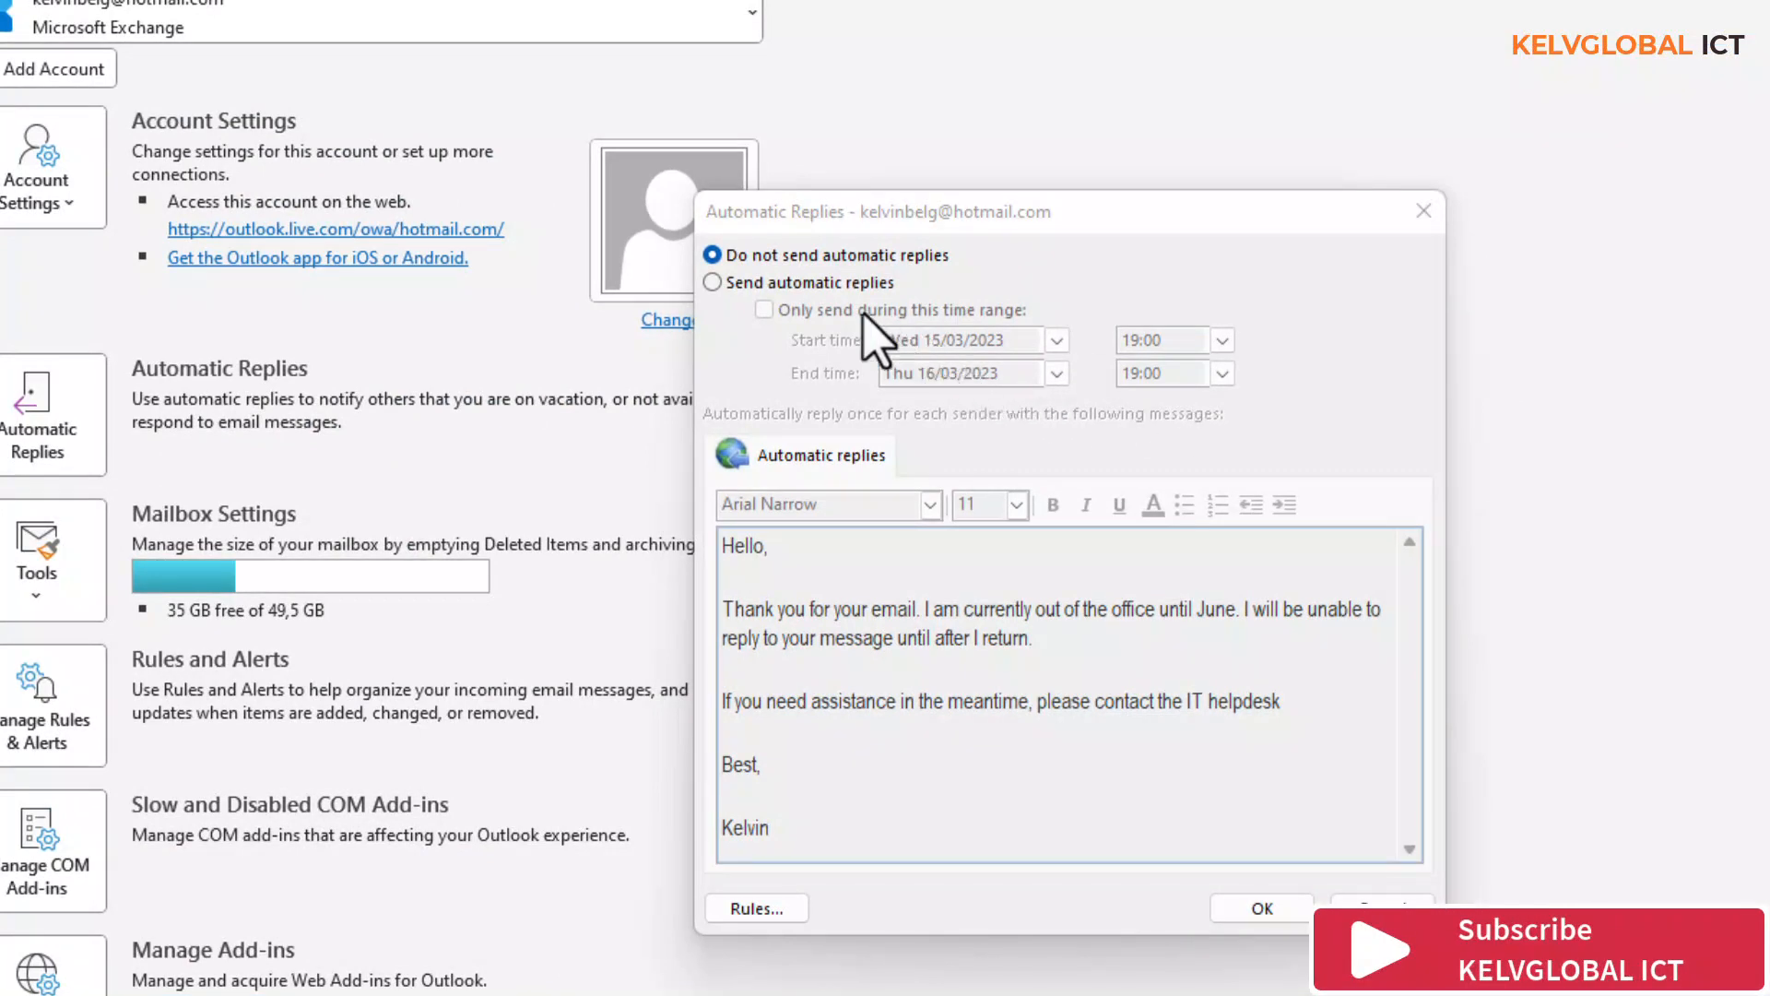
{"action": "left_click", "coordinate": [781, 286]}
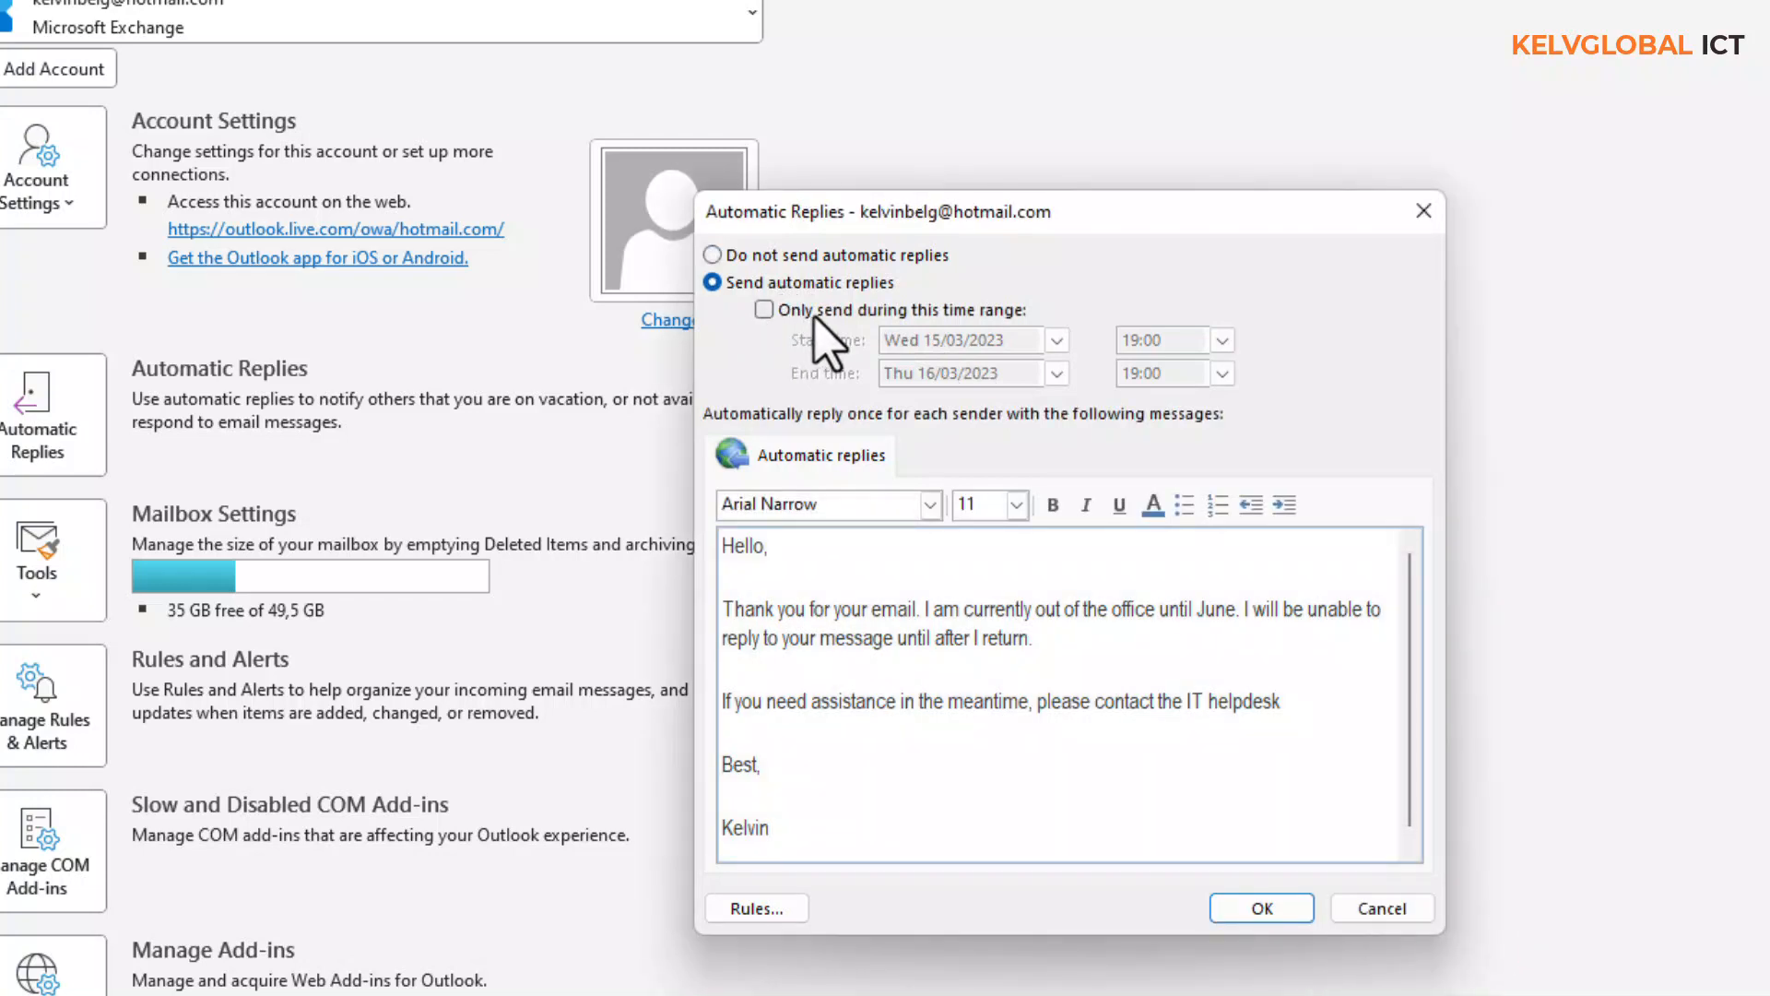
{"action": "left_click", "coordinate": [810, 316]}
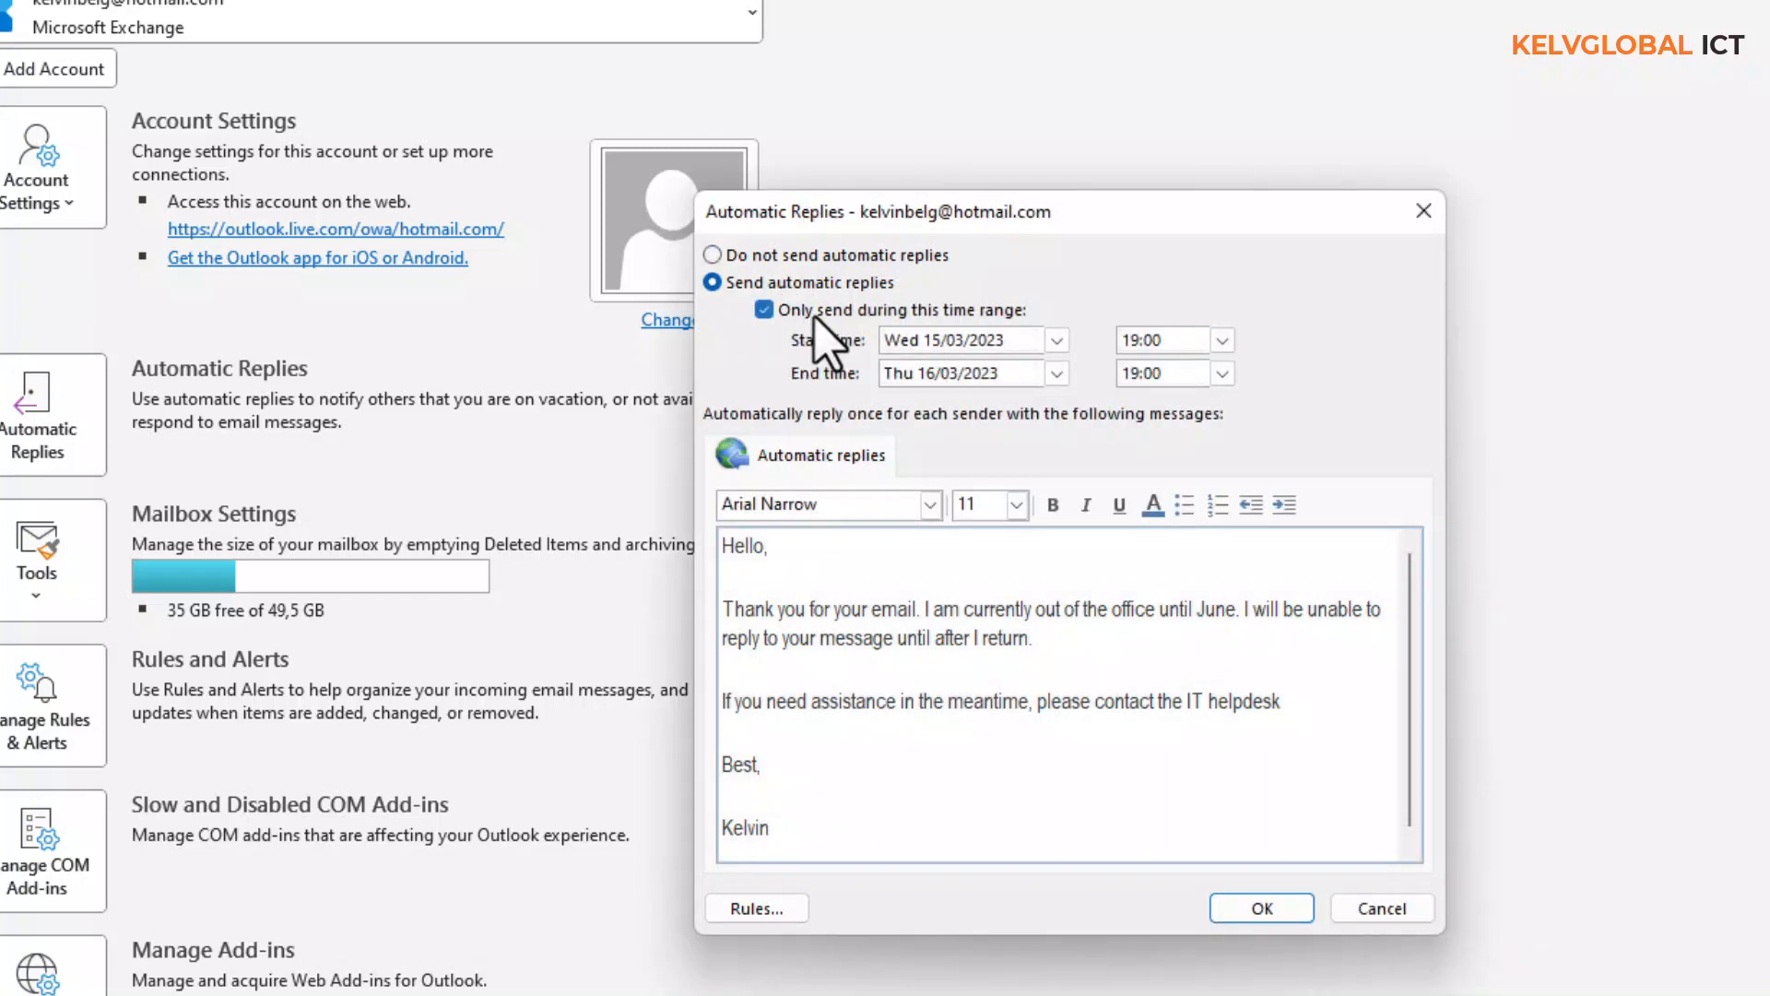
{"action": "left_click", "coordinate": [1058, 340]}
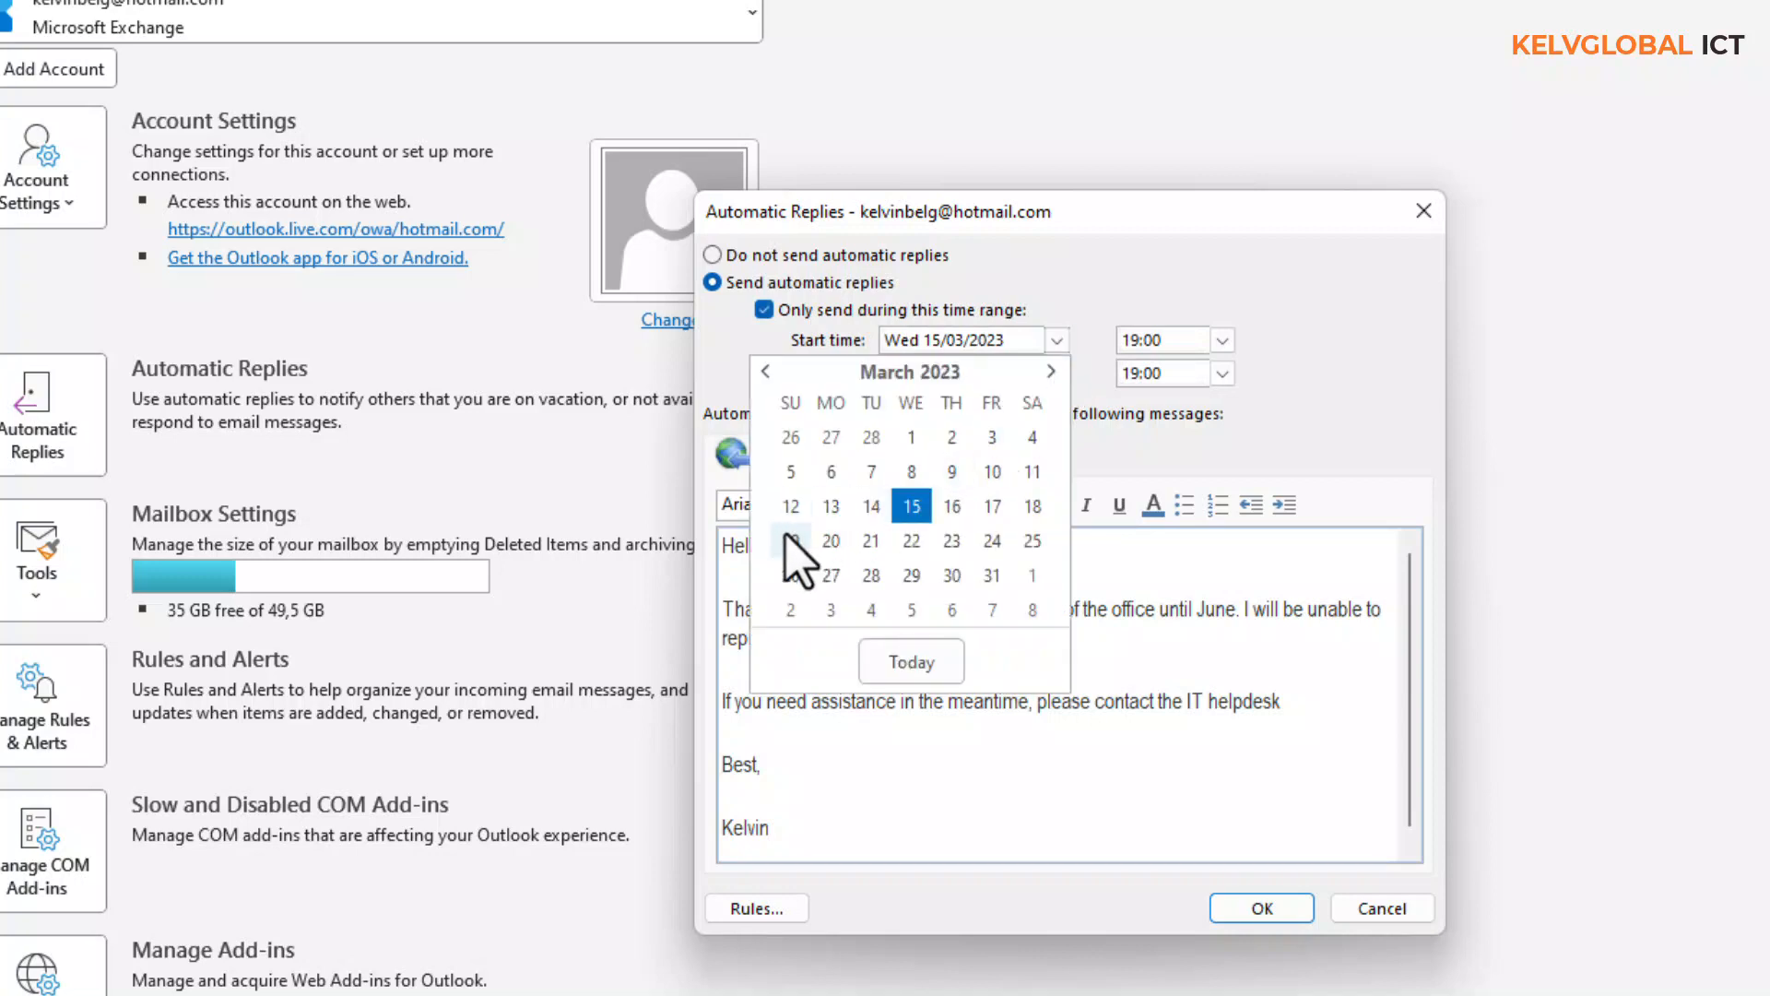
{"action": "key", "text": "Escape"}
{"action": "left_click", "coordinate": [1058, 374]}
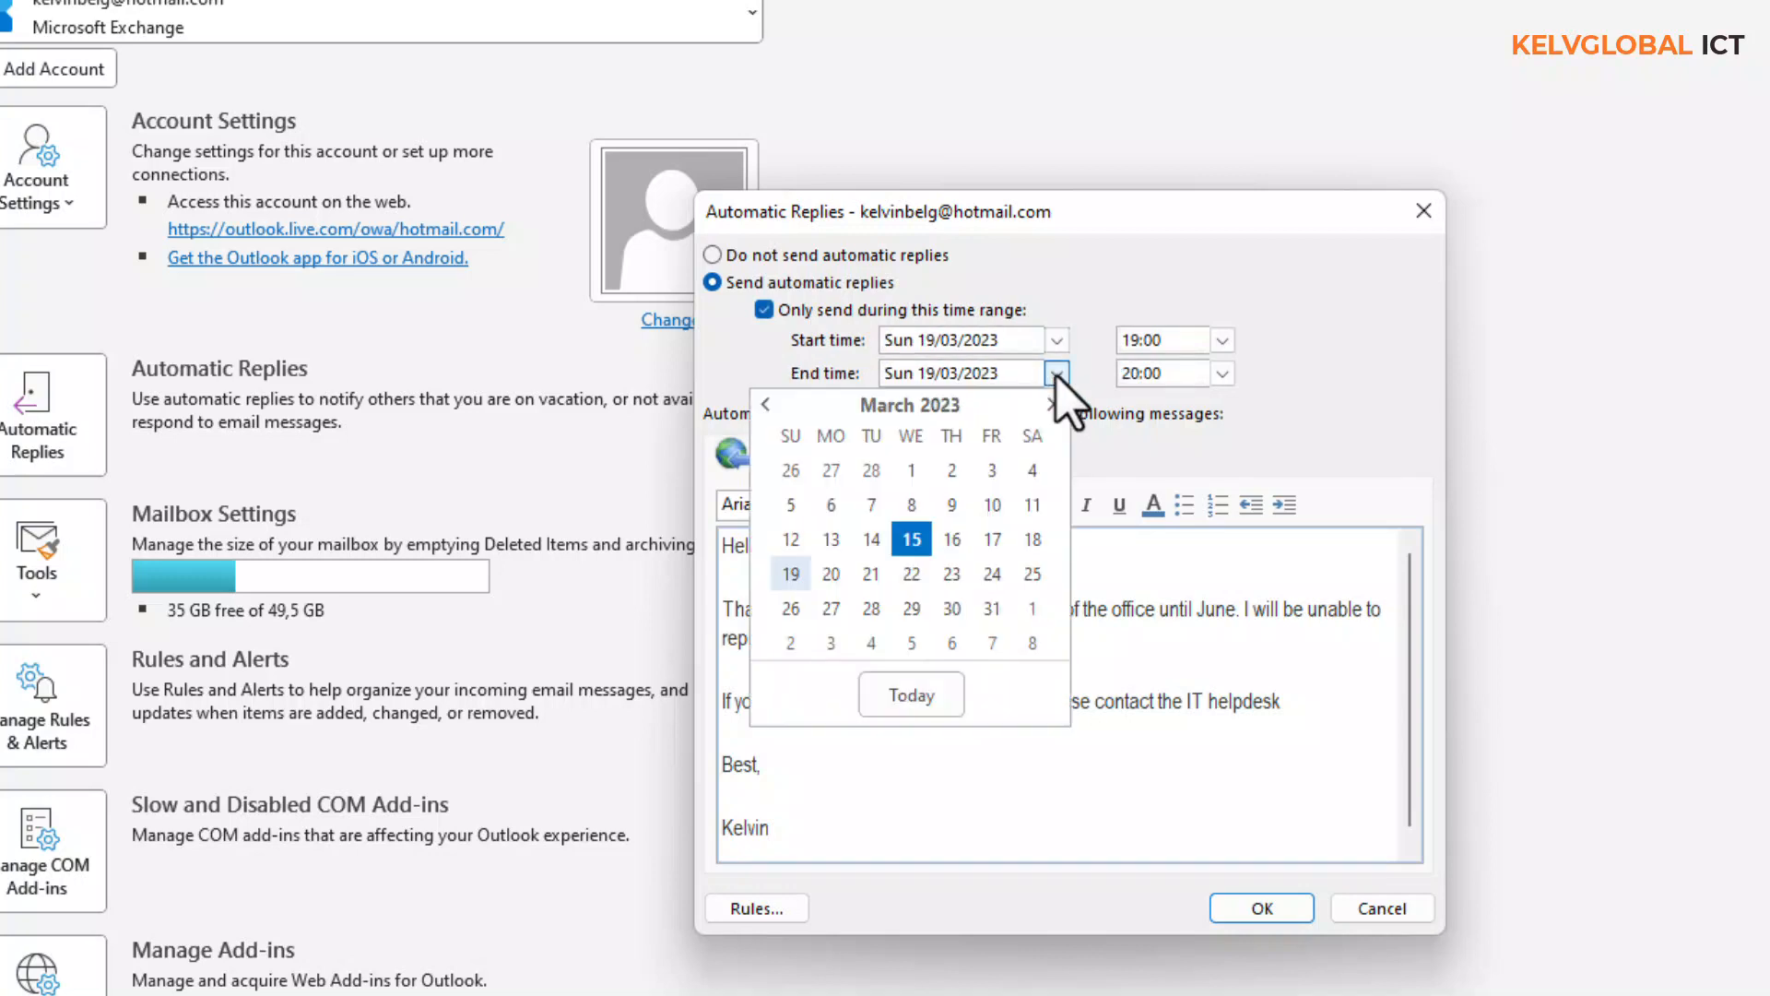
{"action": "left_click", "coordinate": [790, 643]}
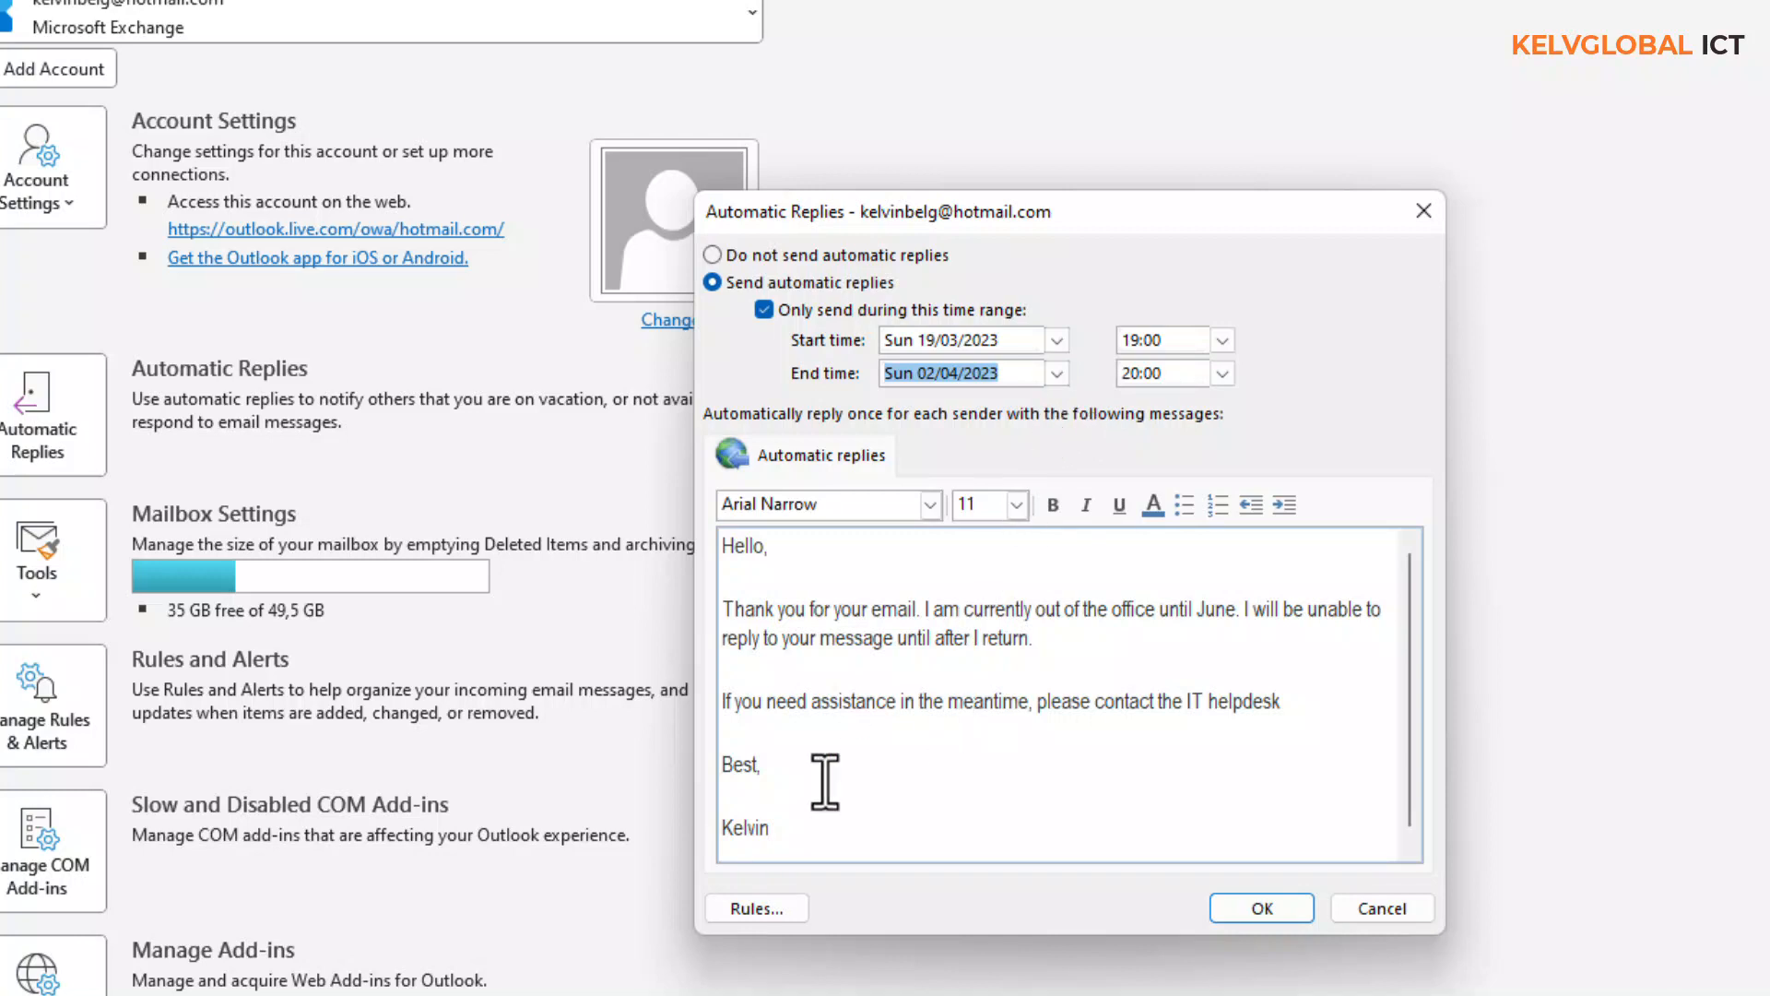
{"action": "left_click", "coordinate": [768, 919]}
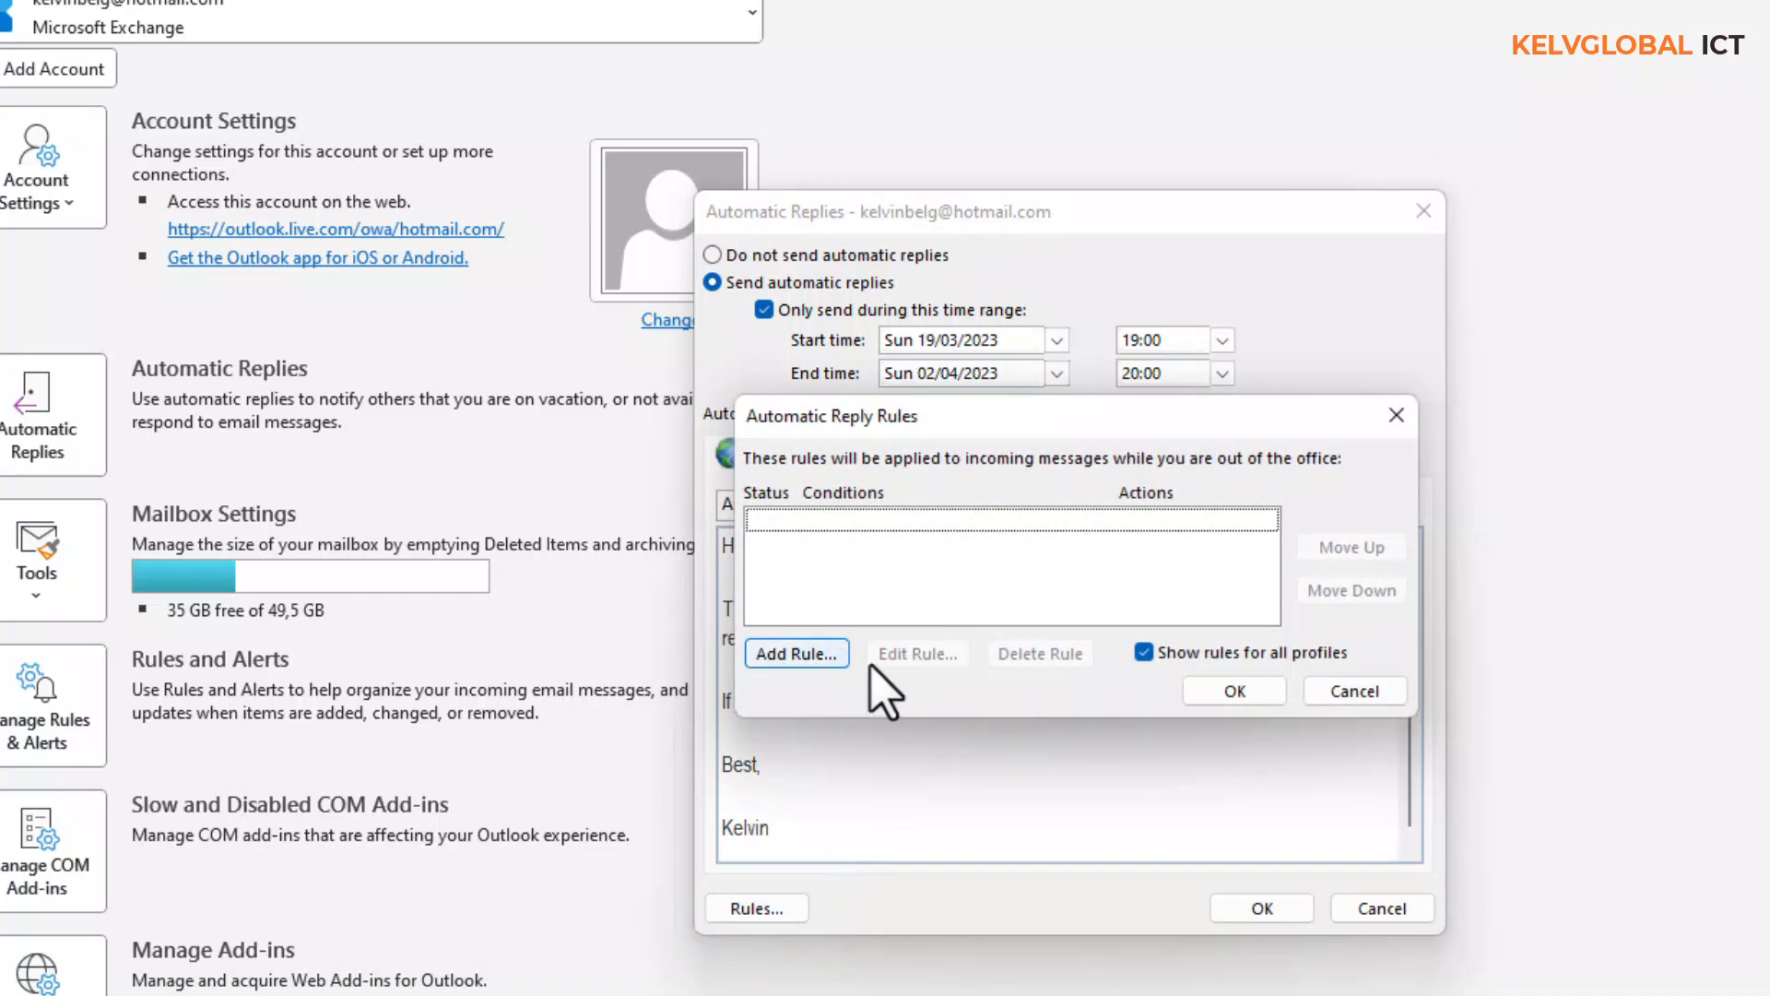
- Add a new automatic reply rule to get a blank Edit Rule form
{"action": "left_click", "coordinate": [835, 666]}
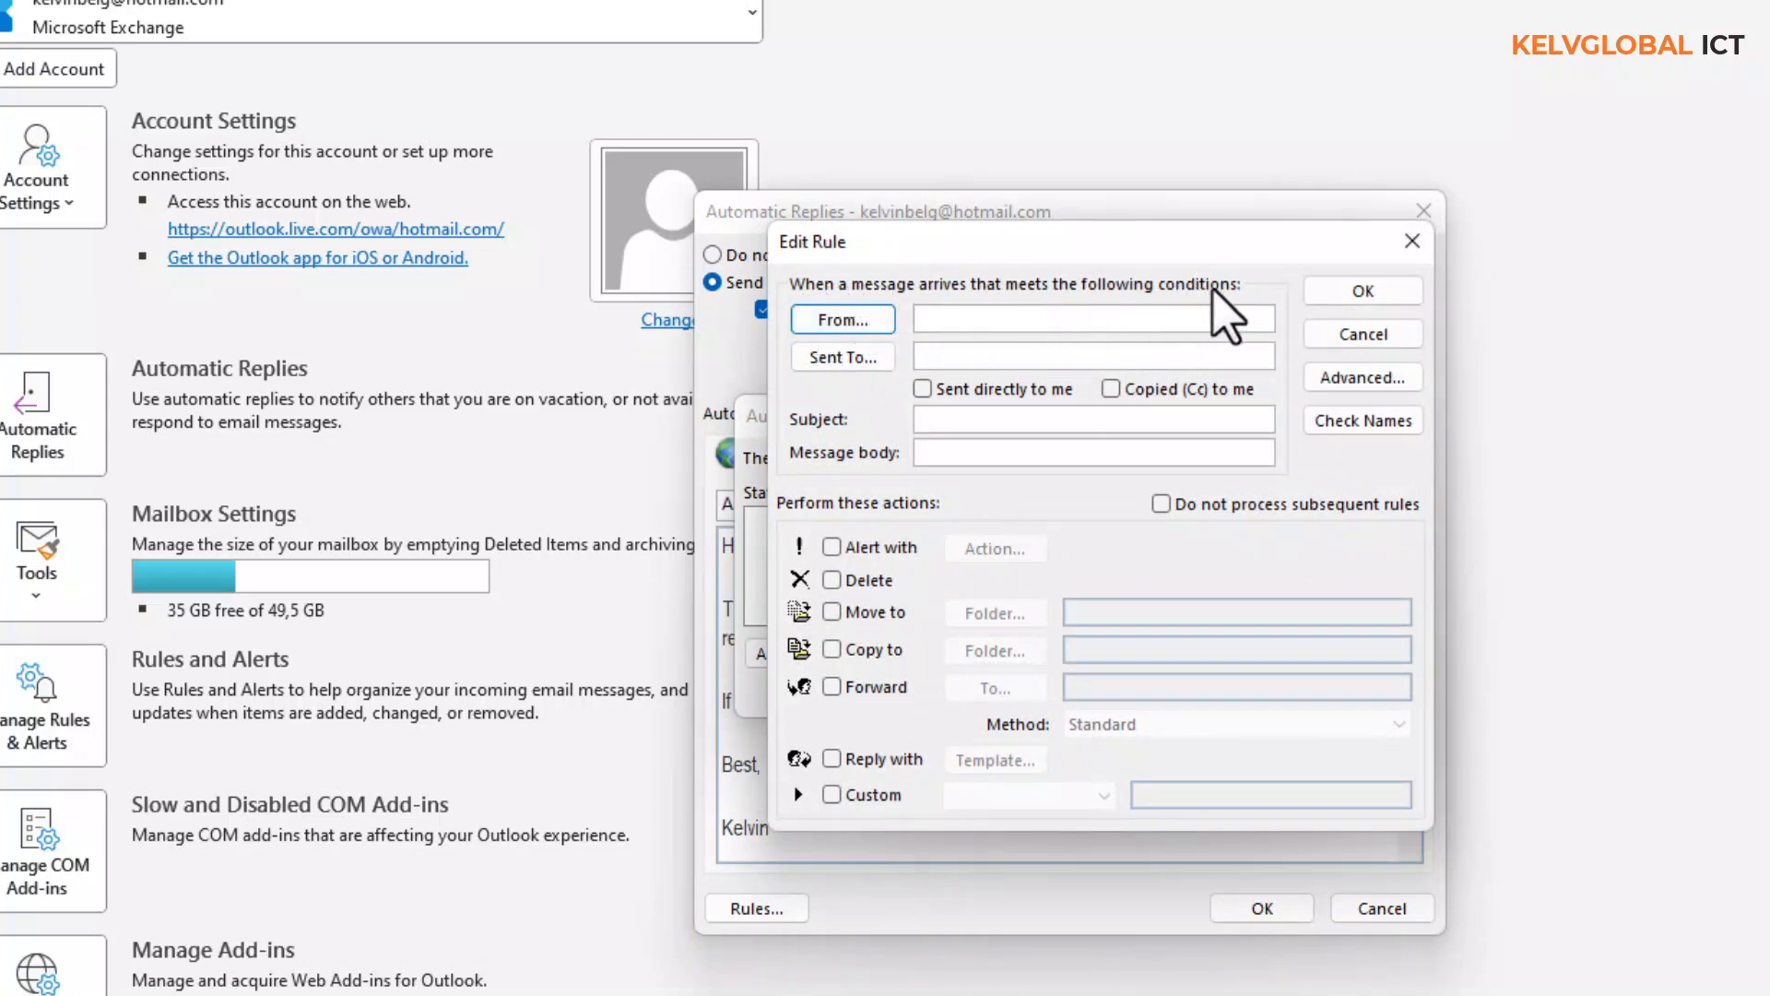
- Set the rule's From condition to the sender's e-mail address
{"action": "left_click", "coordinate": [867, 320]}
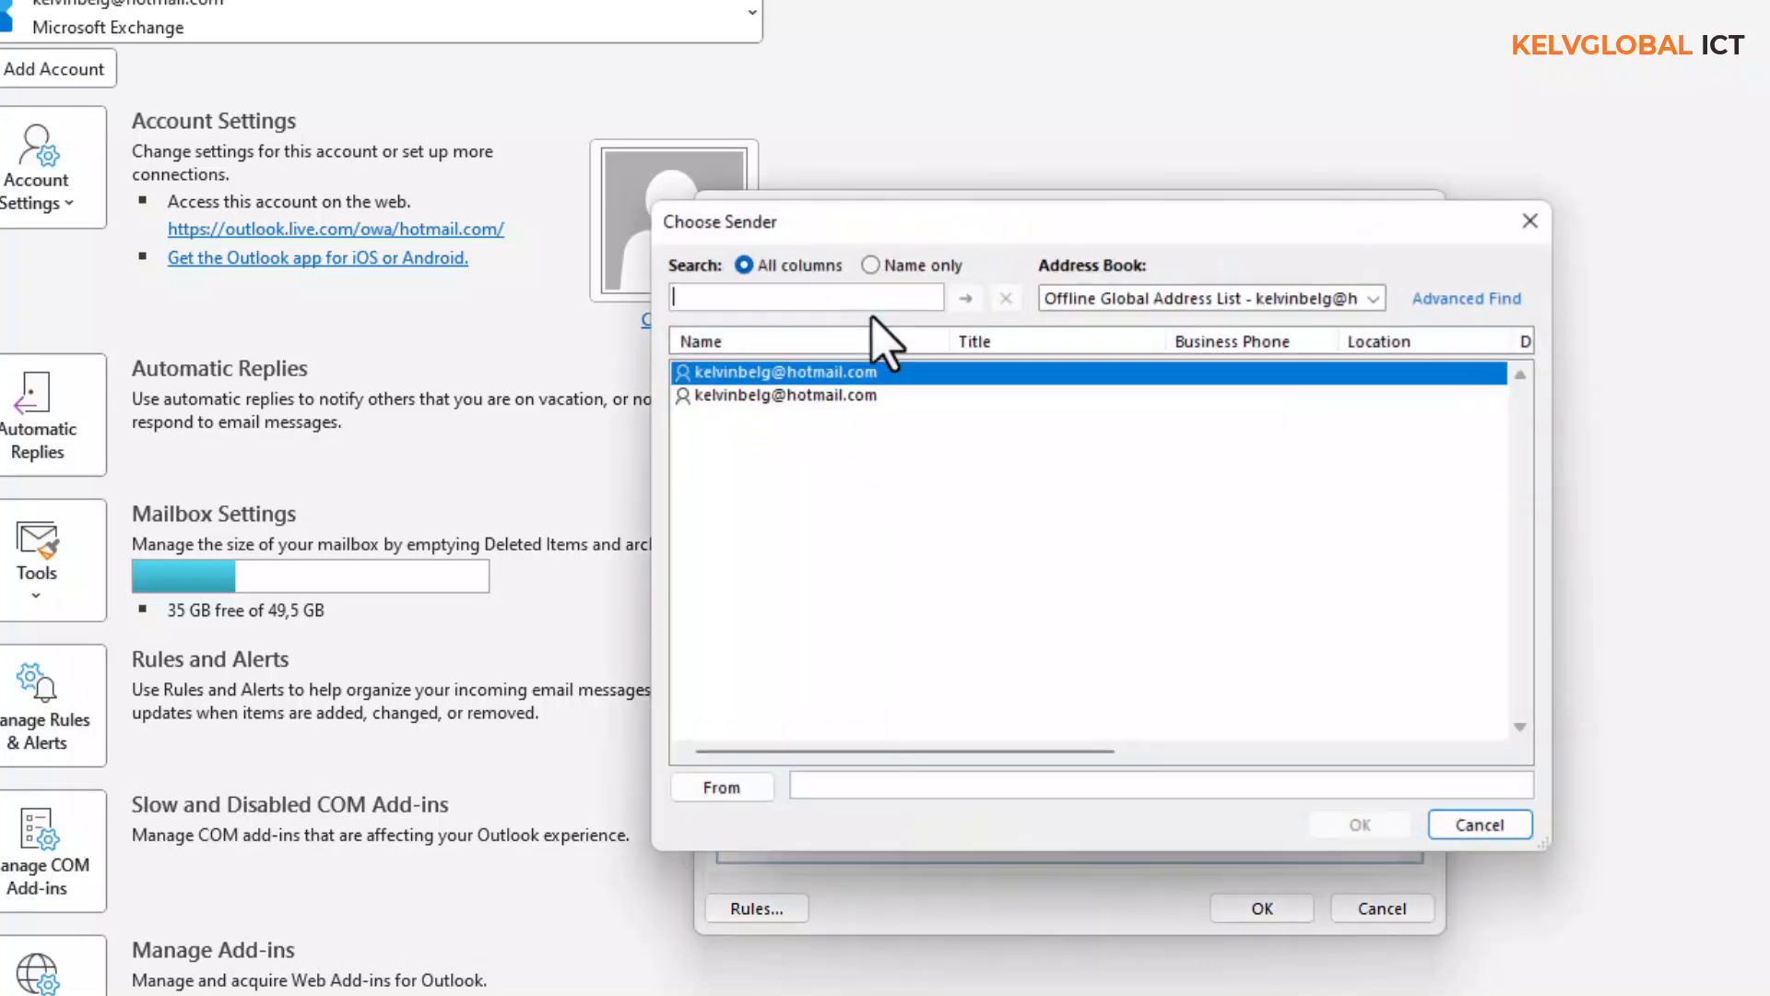
{"action": "left_click", "coordinate": [829, 374]}
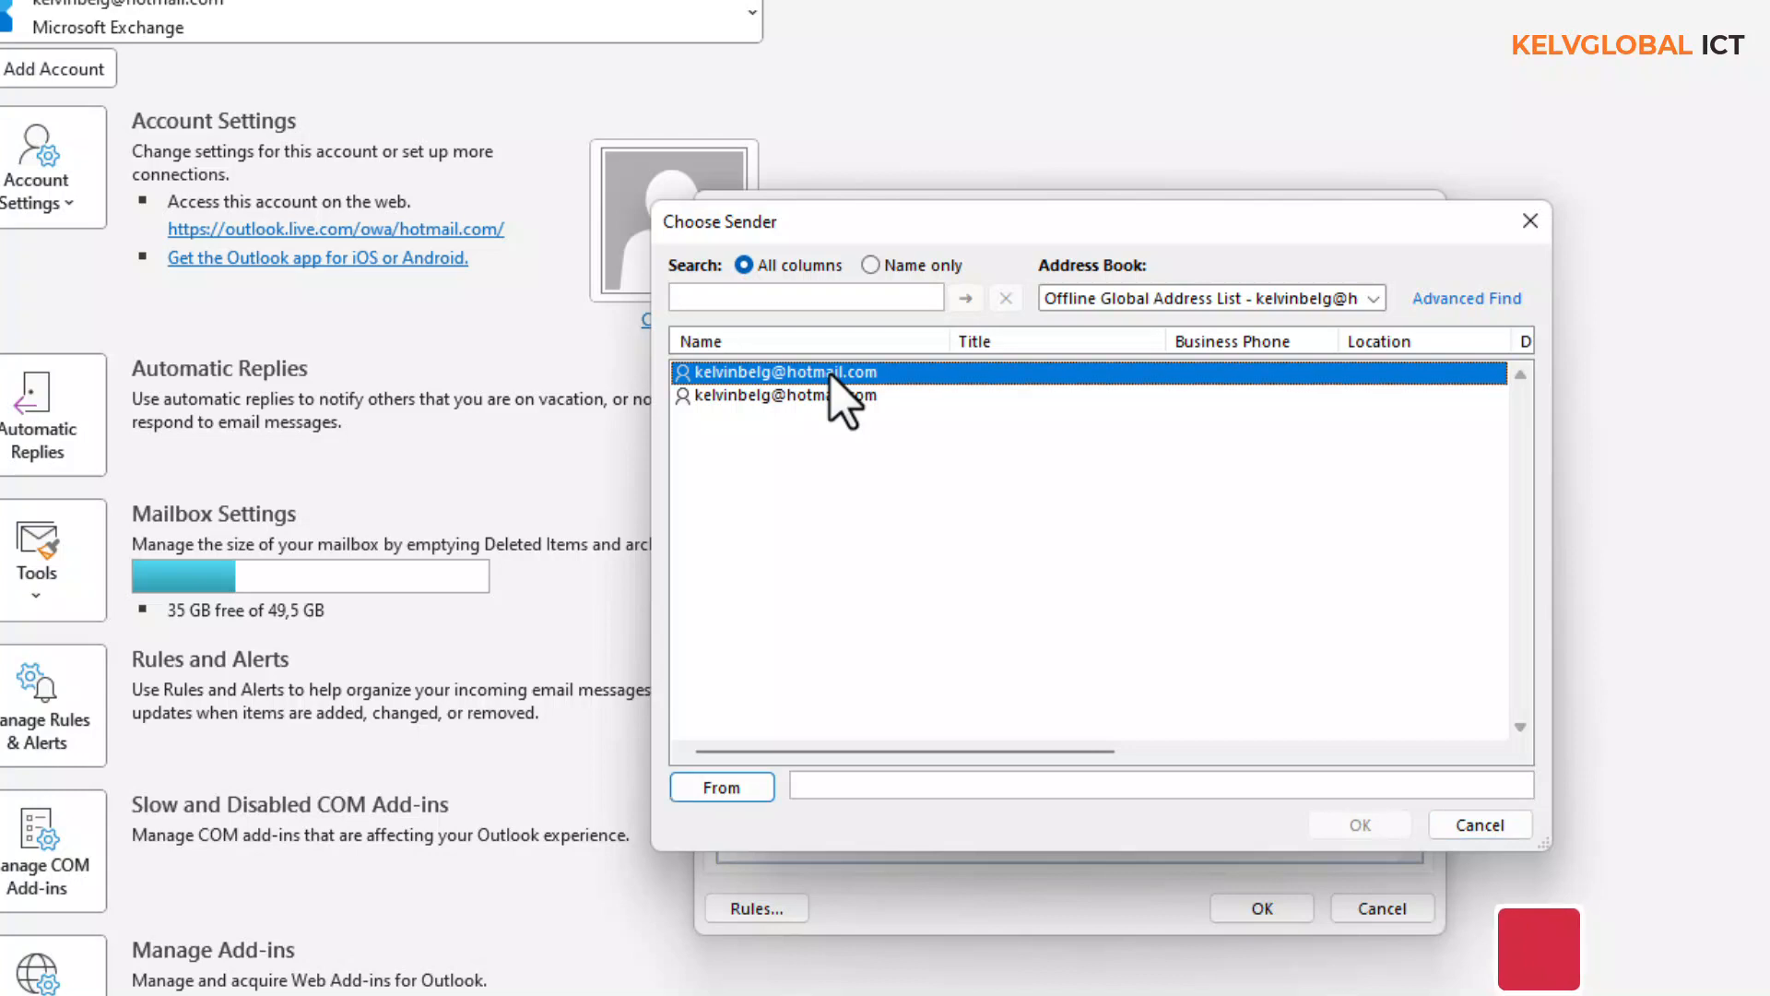
{"action": "left_click", "coordinate": [817, 789]}
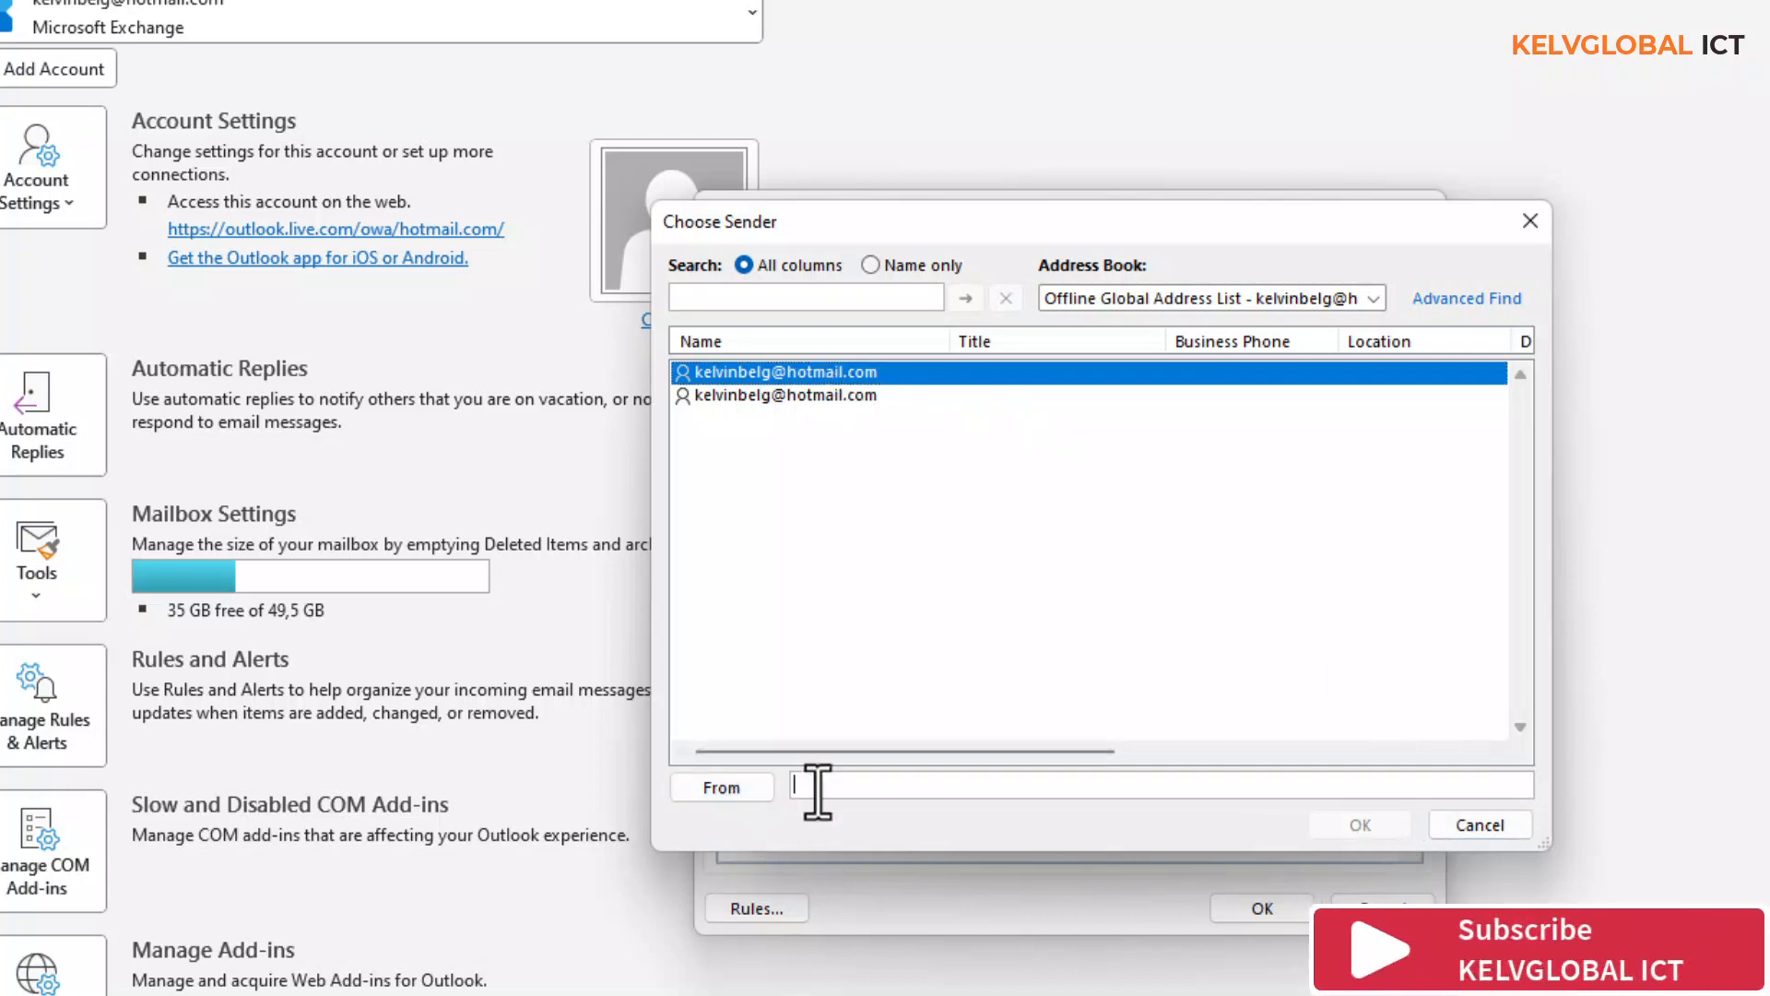
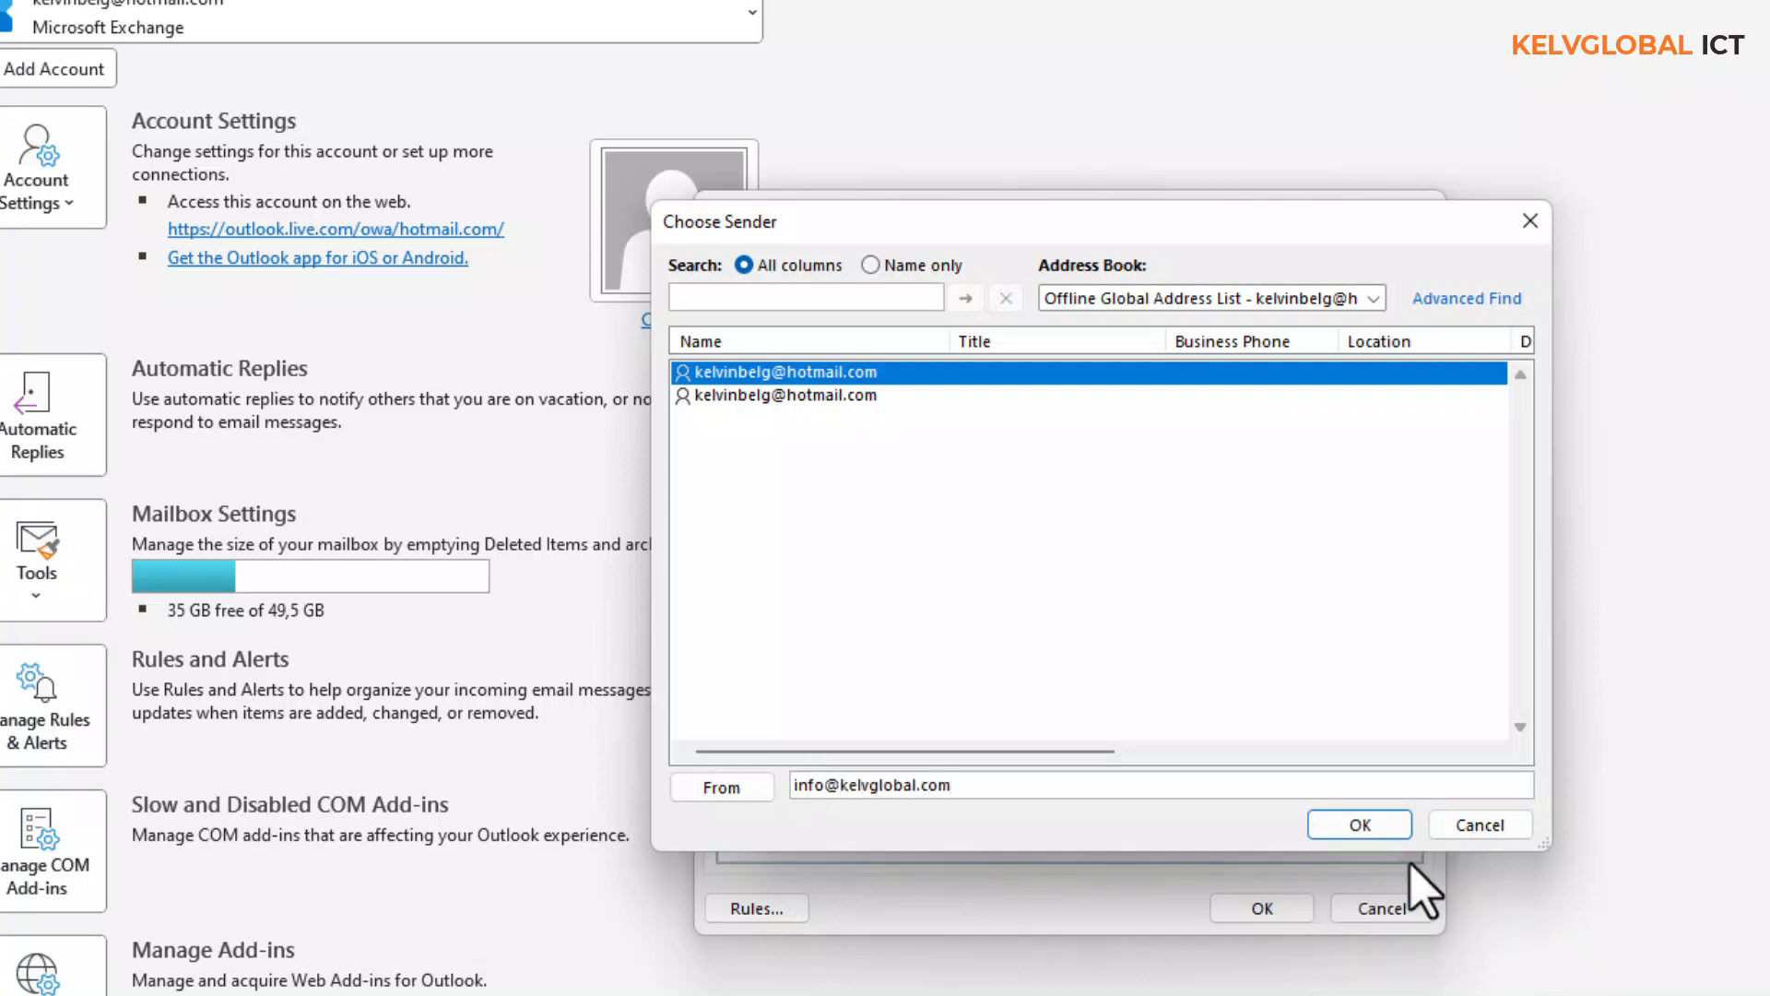
{"action": "left_click", "coordinate": [1360, 825]}
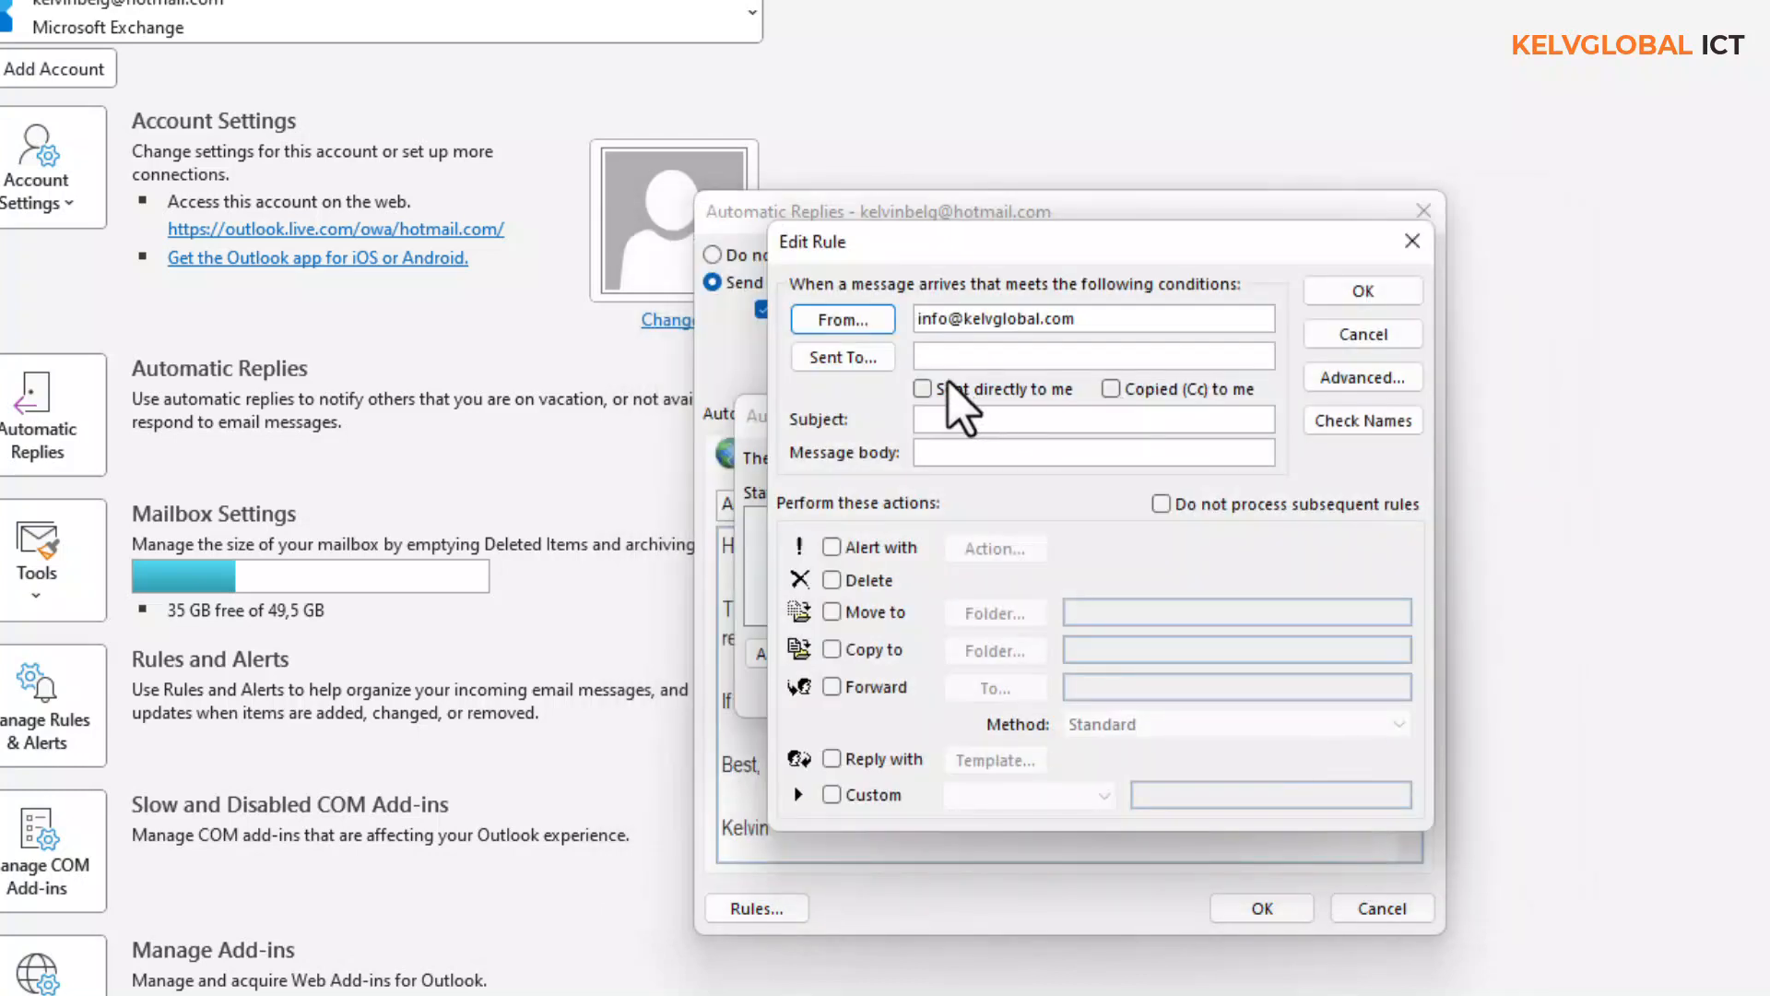
- Leave Sent To, Subject and Message body empty, and enable the Move to folder action
{"action": "left_click", "coordinate": [859, 360]}
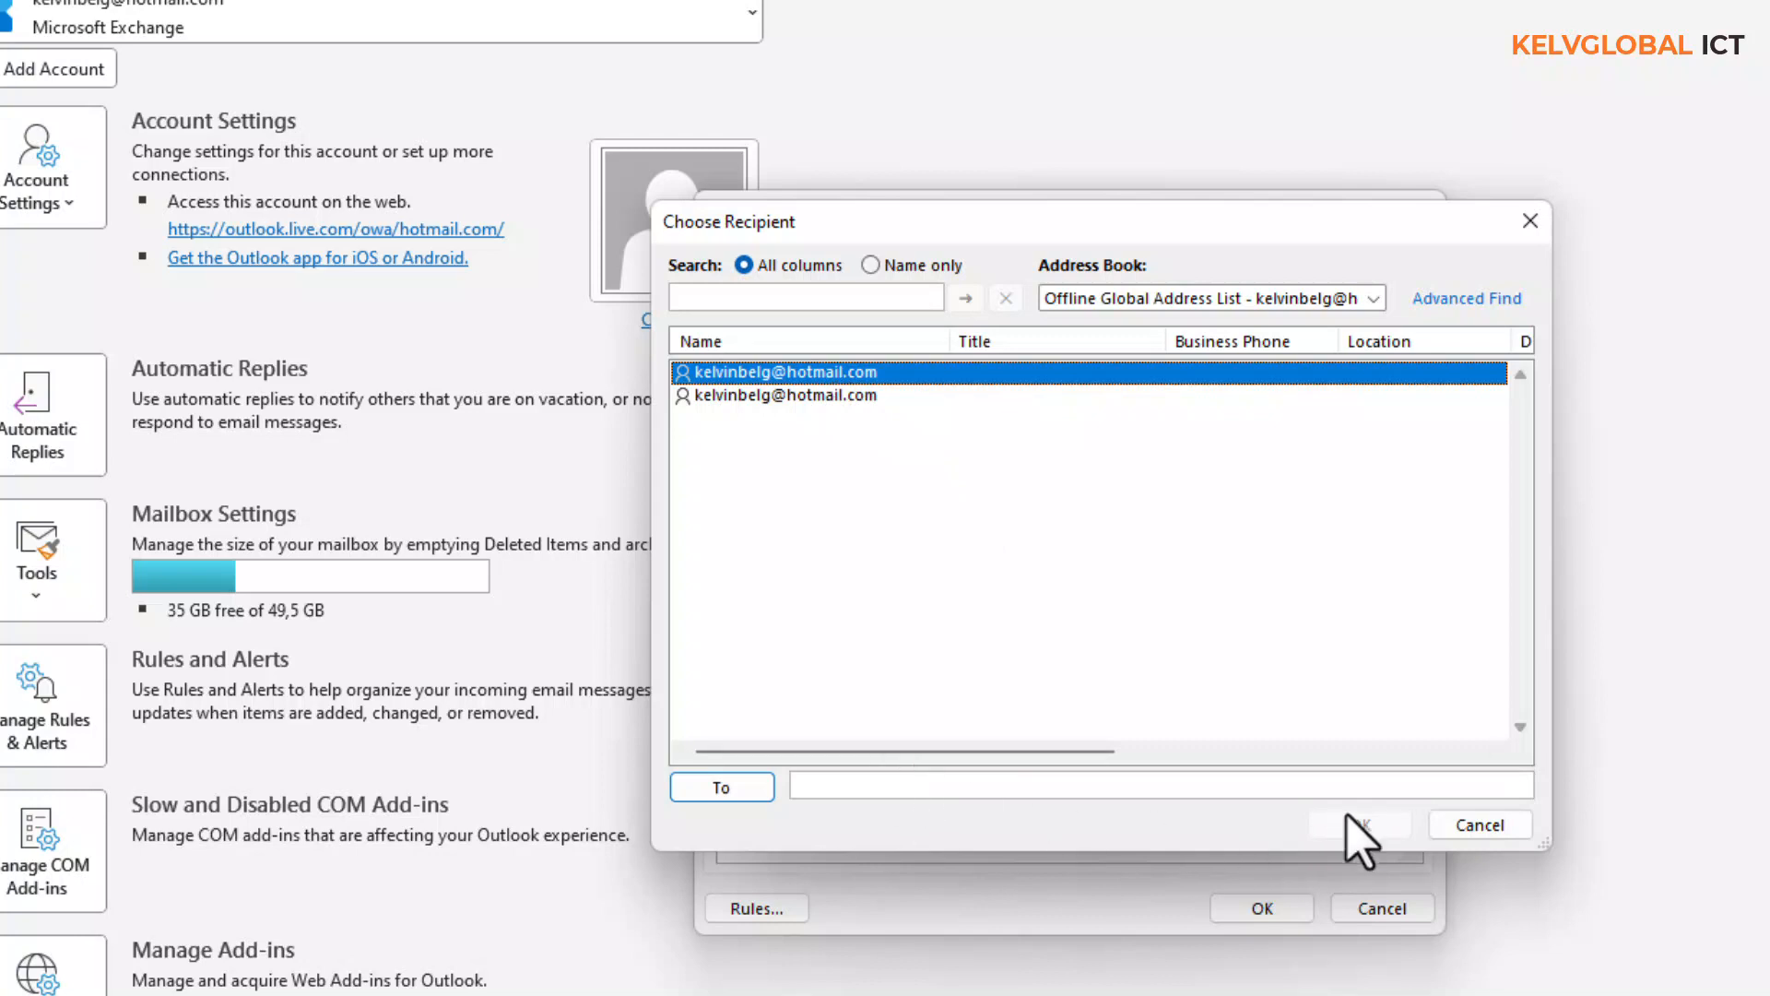
{"action": "left_click", "coordinate": [1478, 825]}
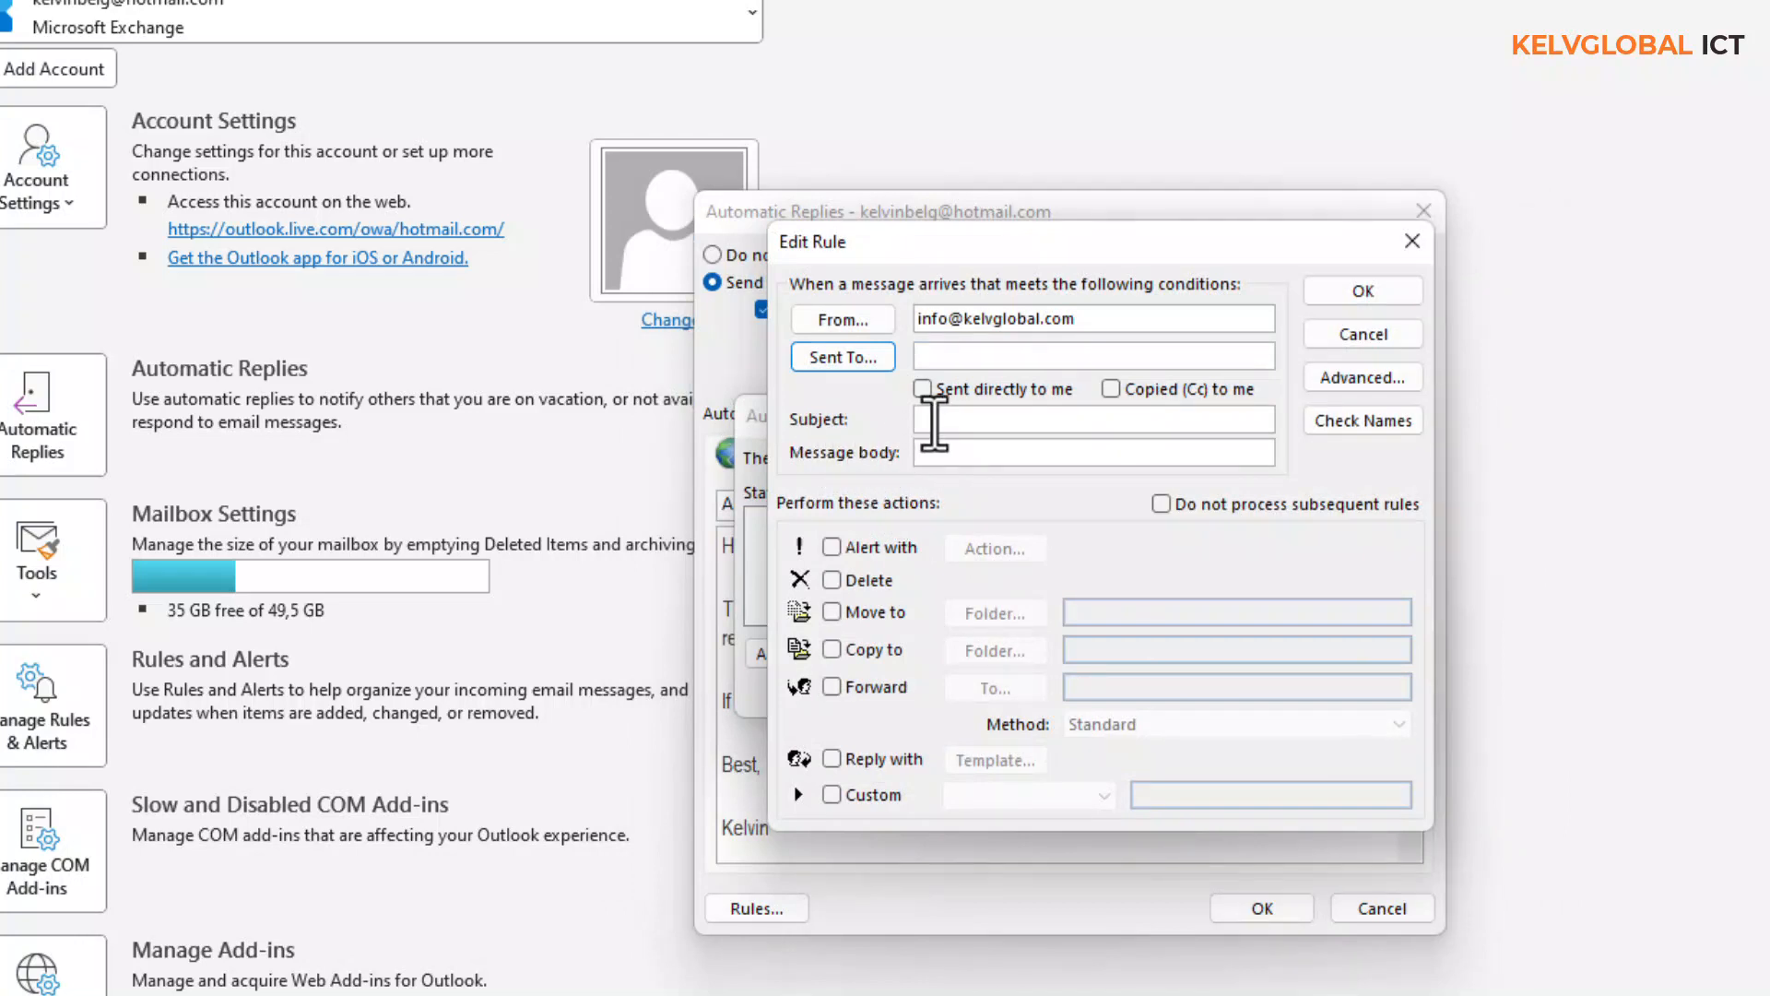
{"action": "left_click", "coordinate": [937, 420]}
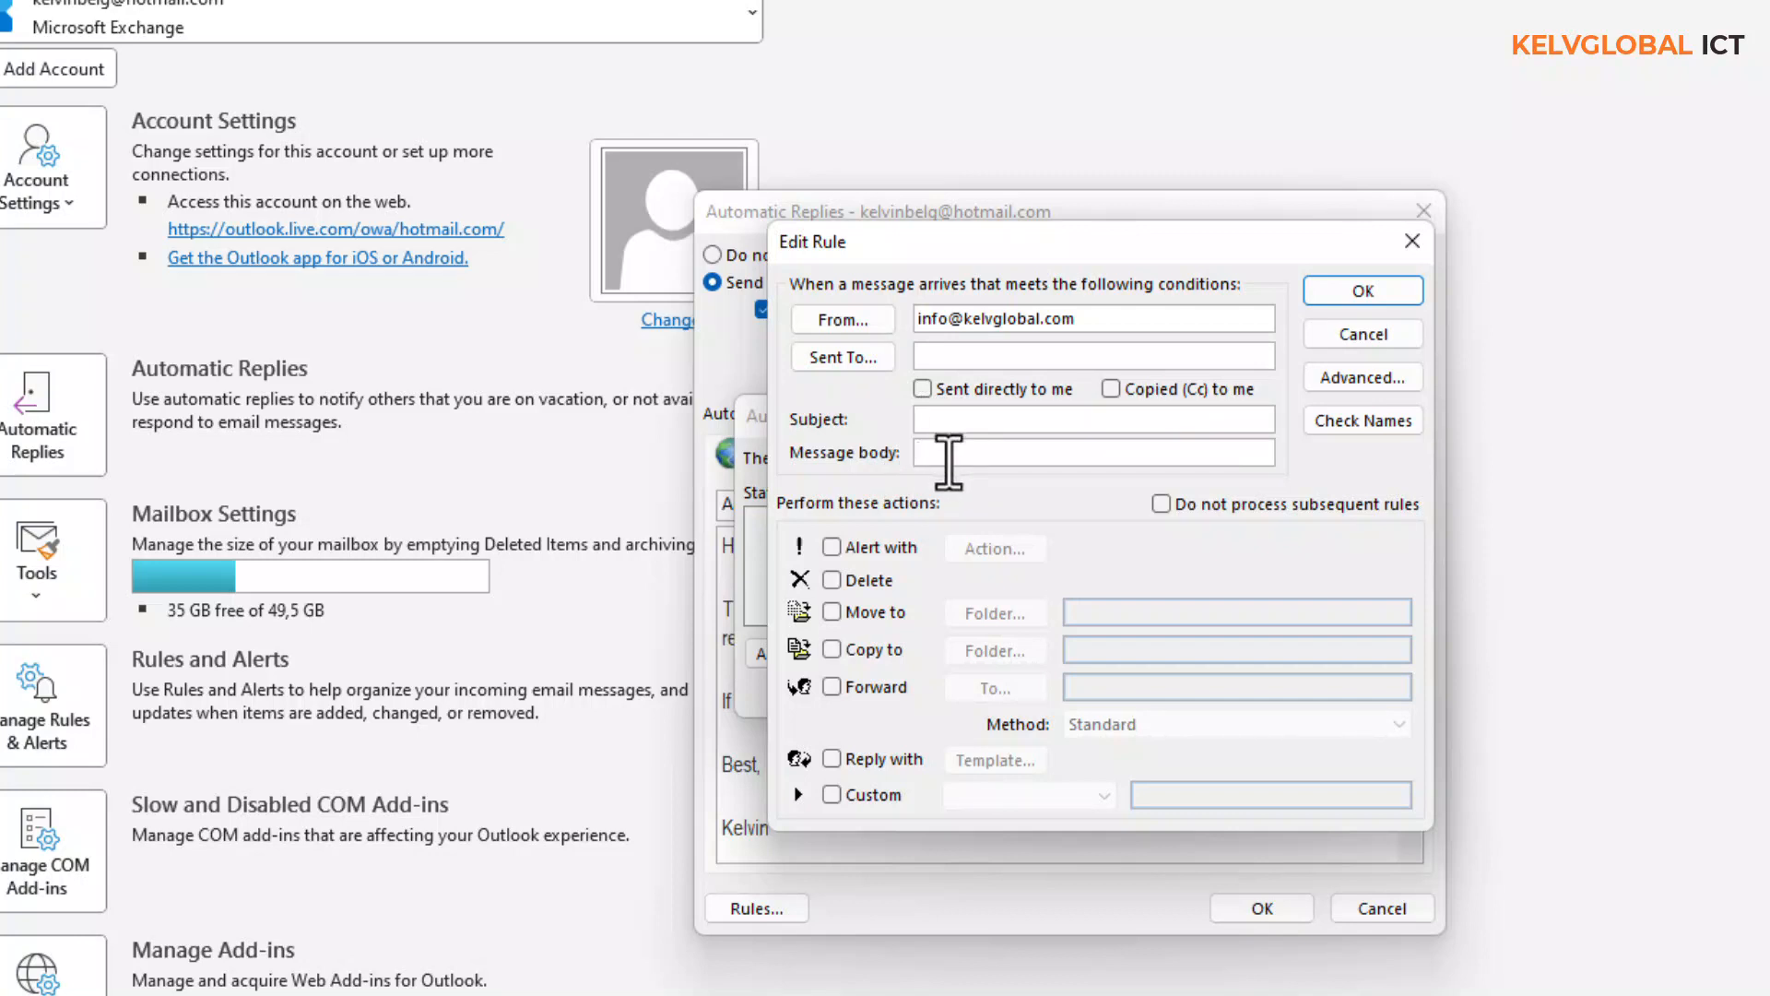
{"action": "left_click", "coordinate": [949, 454]}
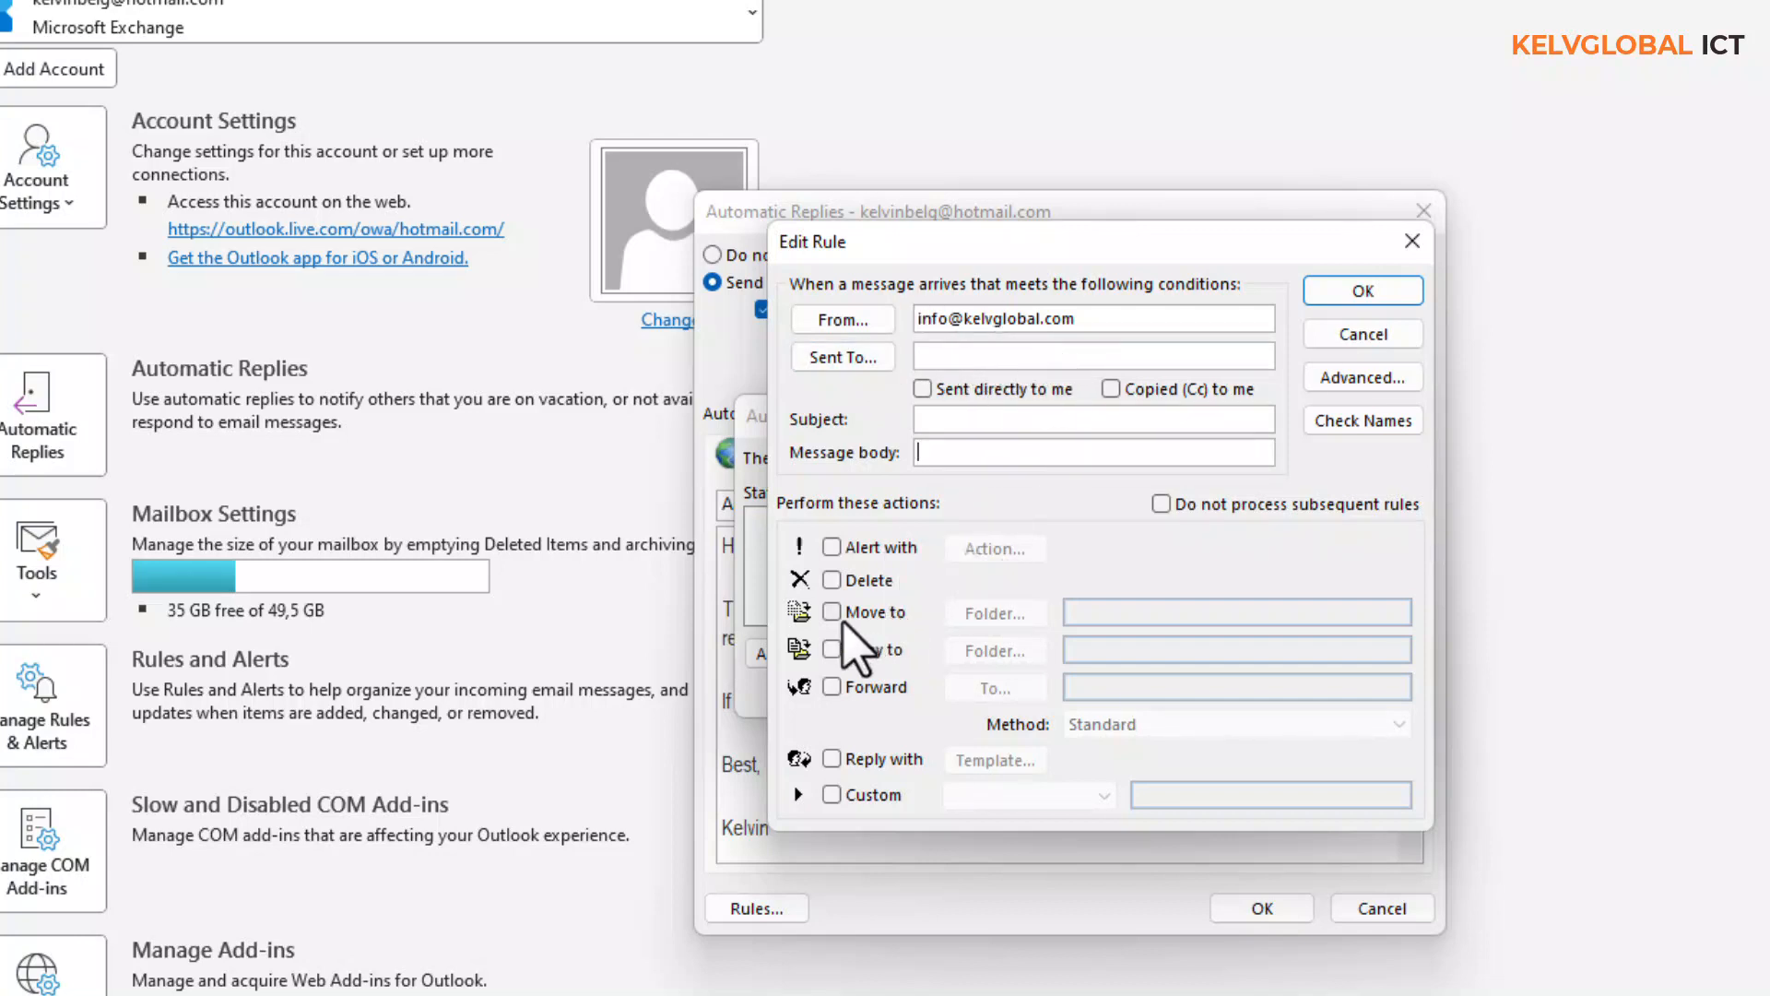
{"action": "left_click", "coordinate": [832, 612]}
- Choose BAX SHOP as the move destination folder and switch on the Forward action
{"action": "left_click", "coordinate": [994, 613]}
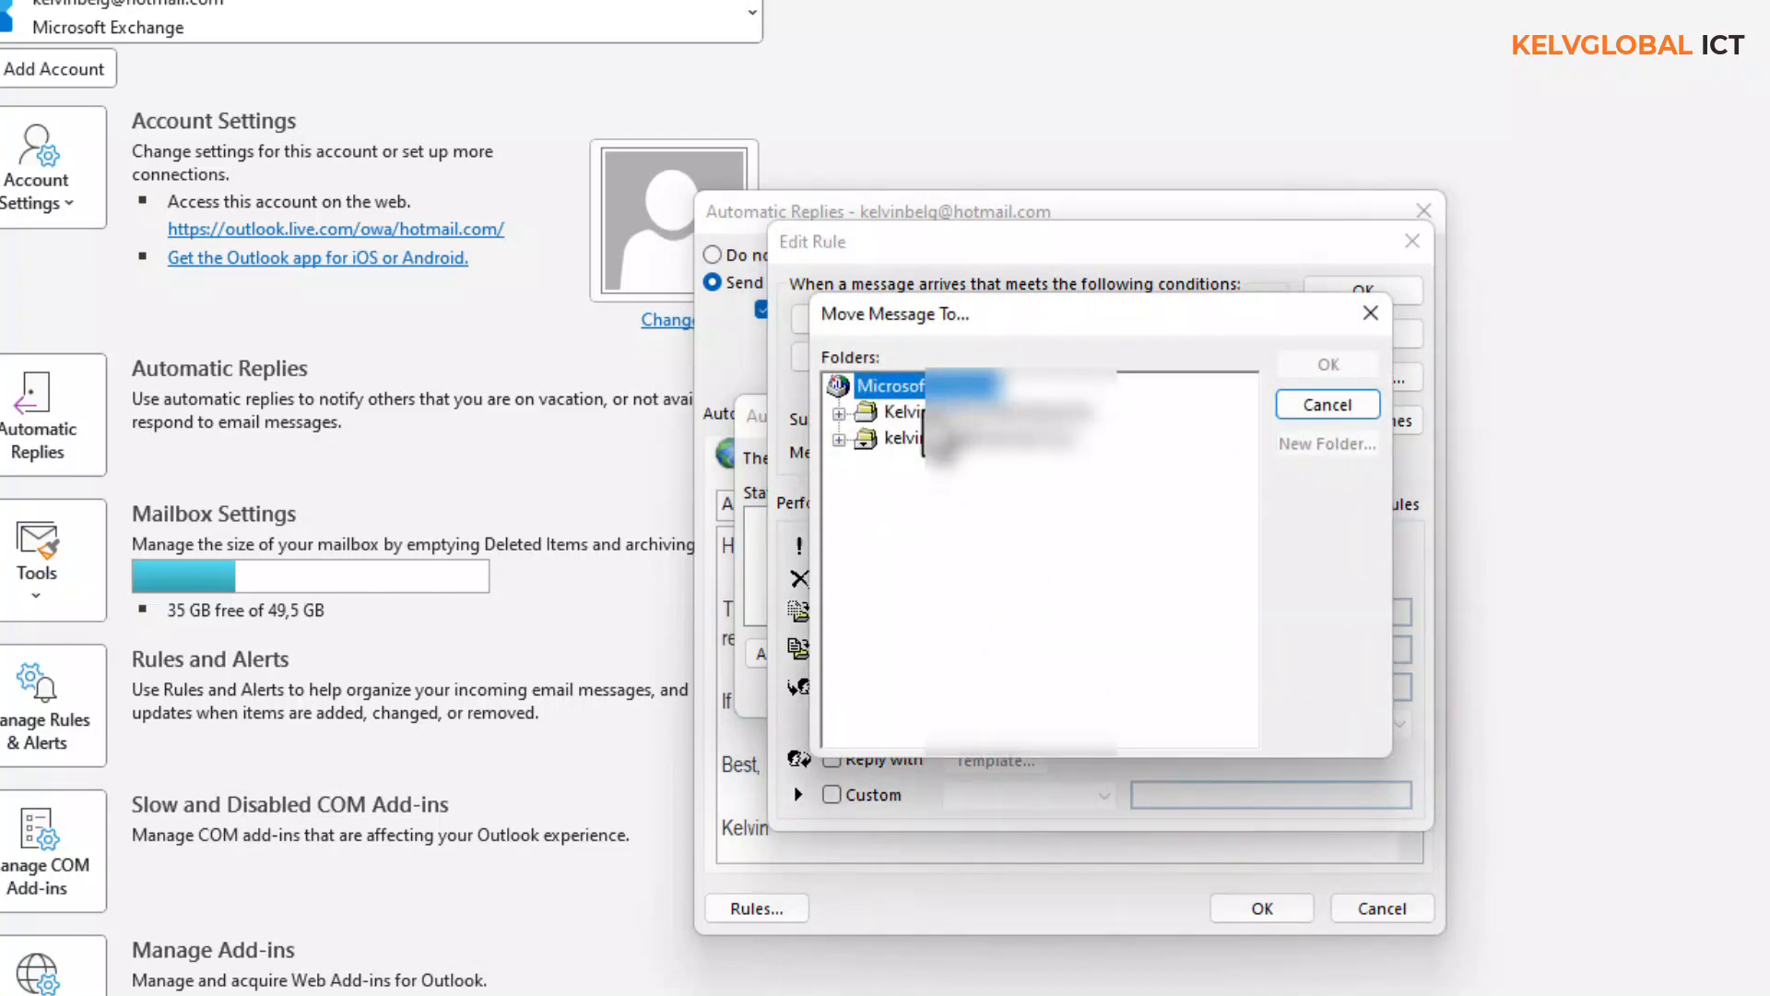
{"action": "left_click", "coordinate": [840, 439]}
{"action": "left_click", "coordinate": [941, 412]}
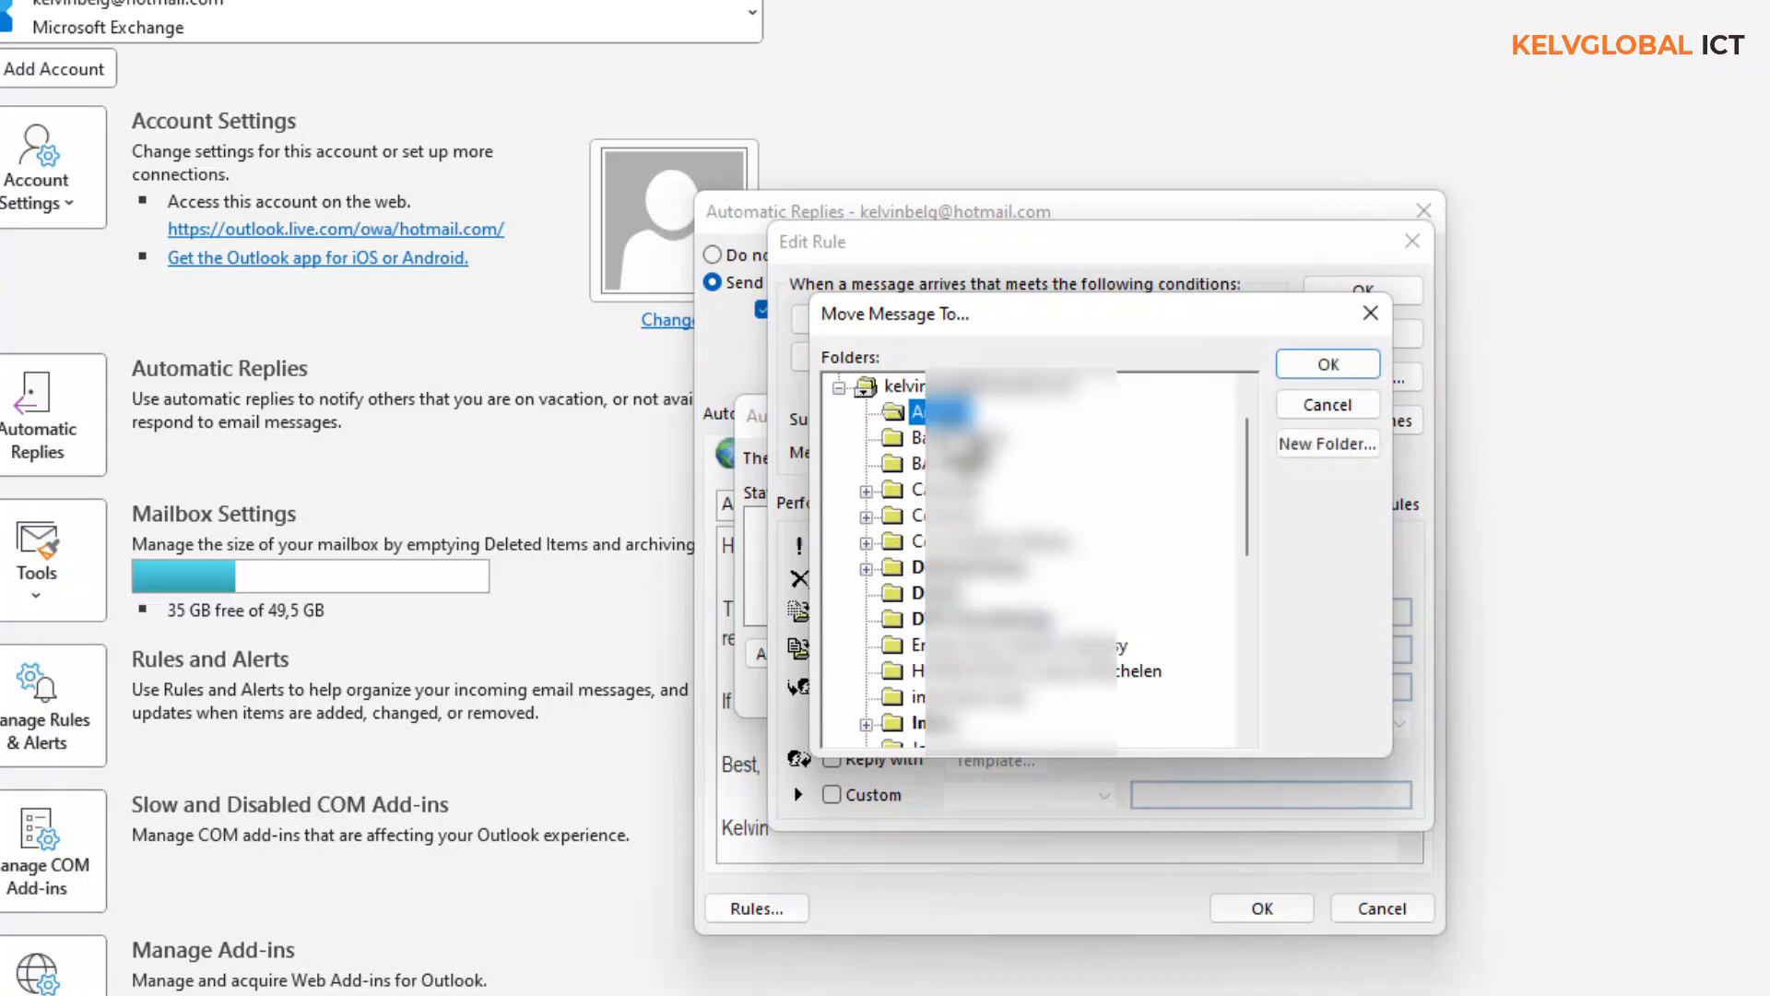
{"action": "left_click", "coordinate": [936, 463]}
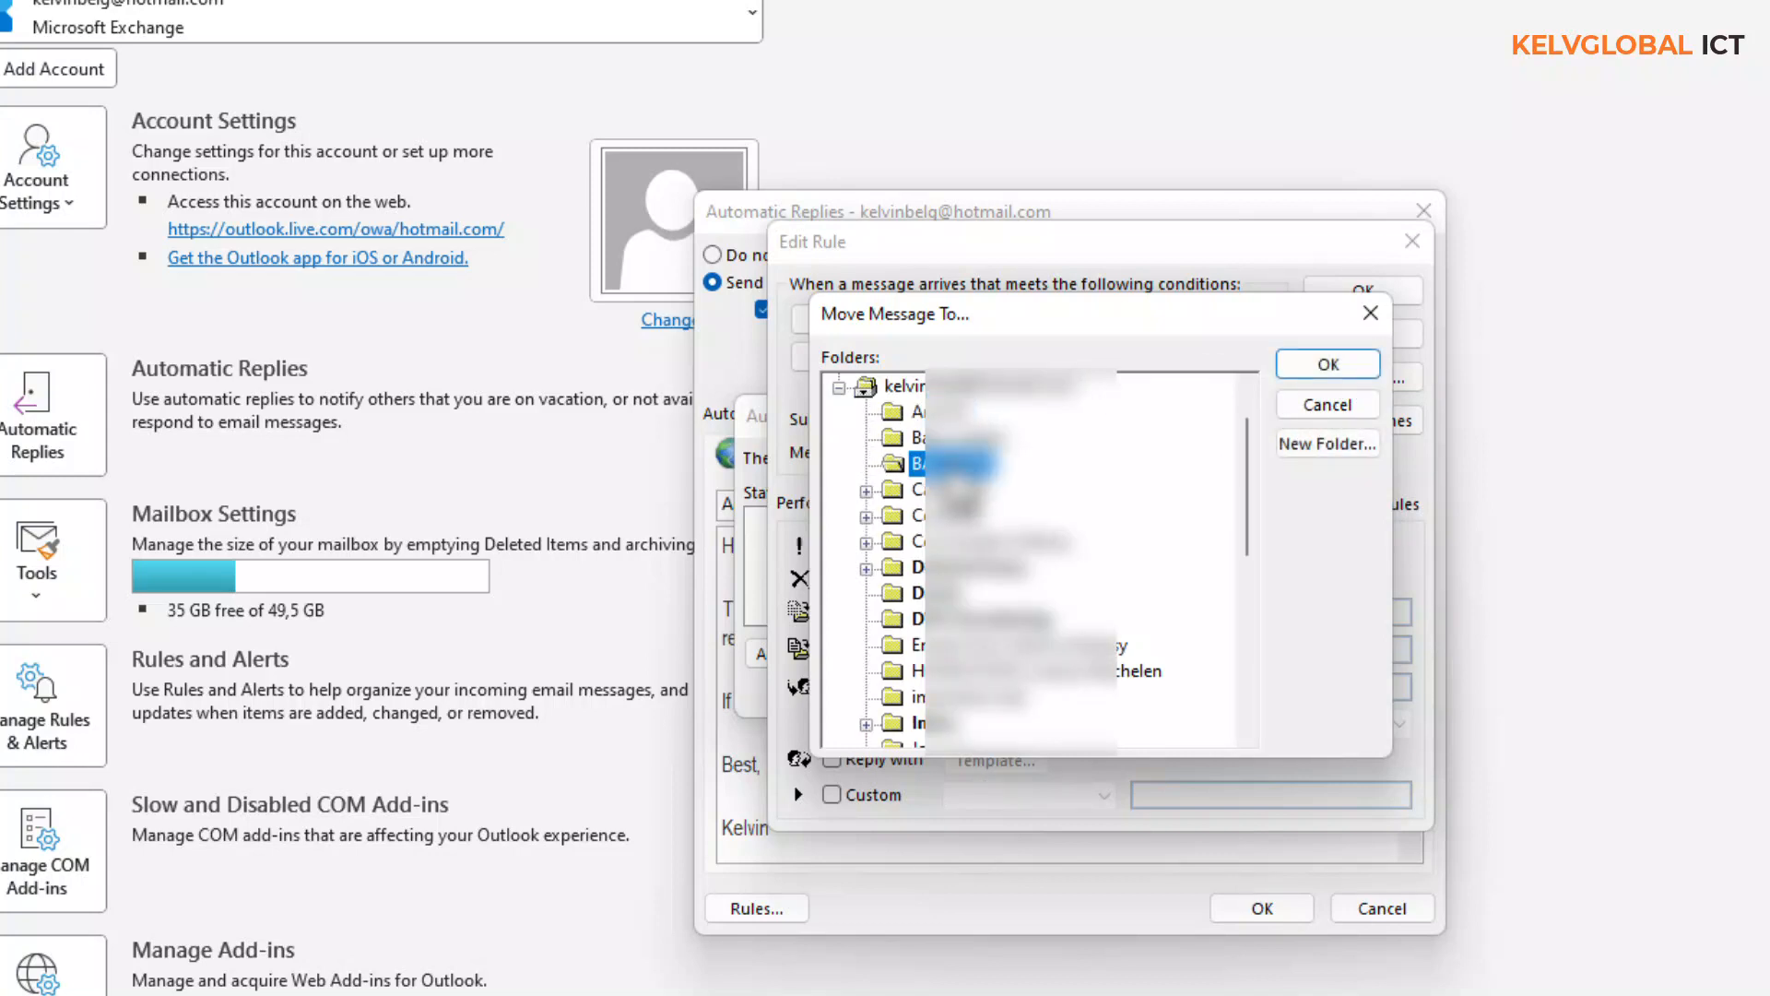
{"action": "left_click", "coordinate": [1319, 367]}
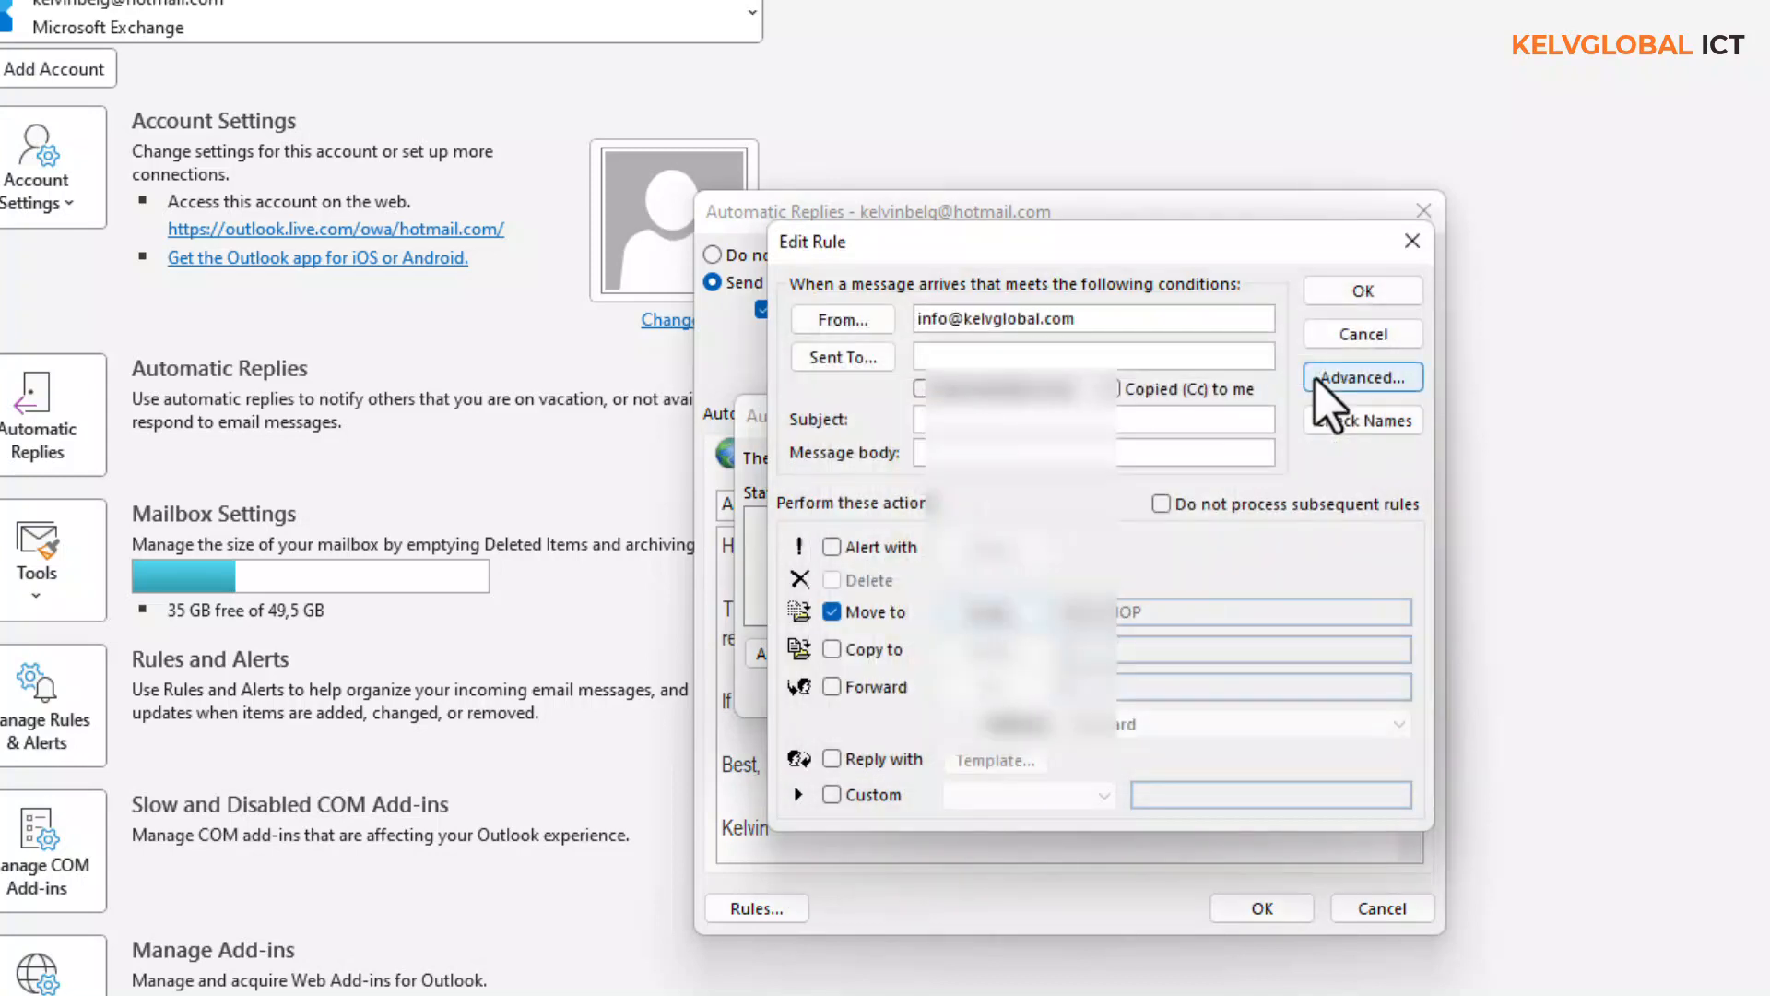
{"action": "left_click", "coordinate": [834, 653]}
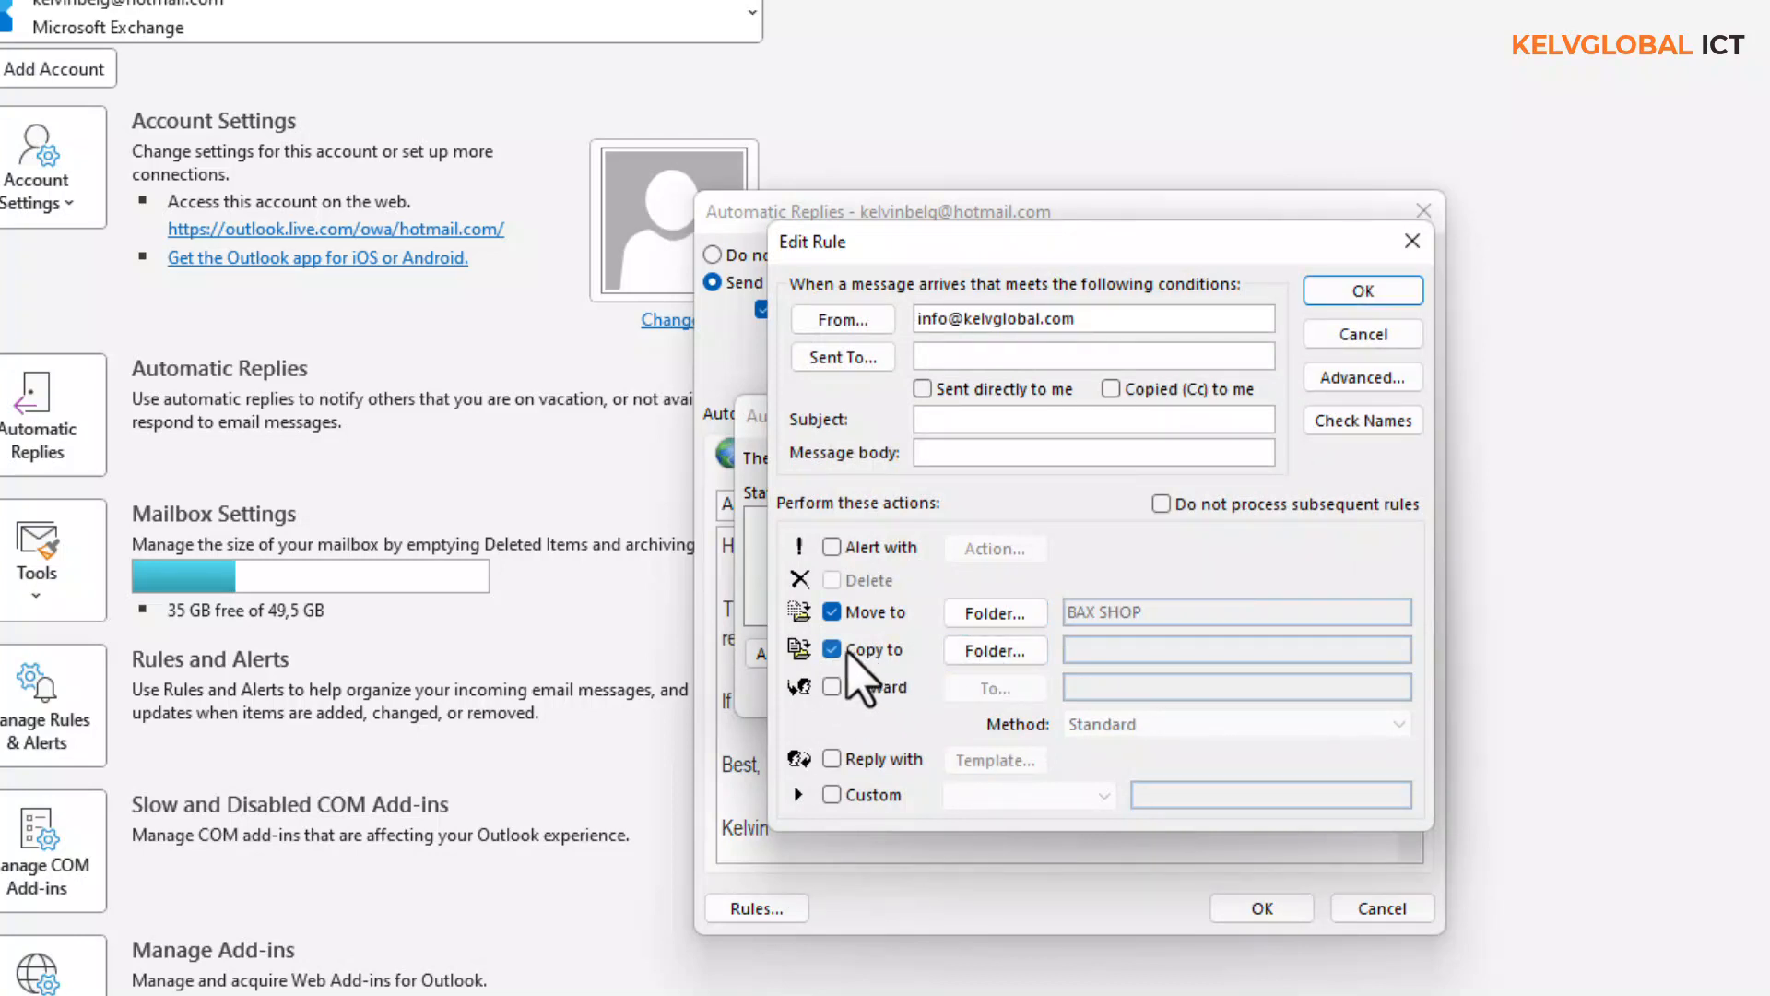
{"action": "left_click", "coordinate": [832, 687]}
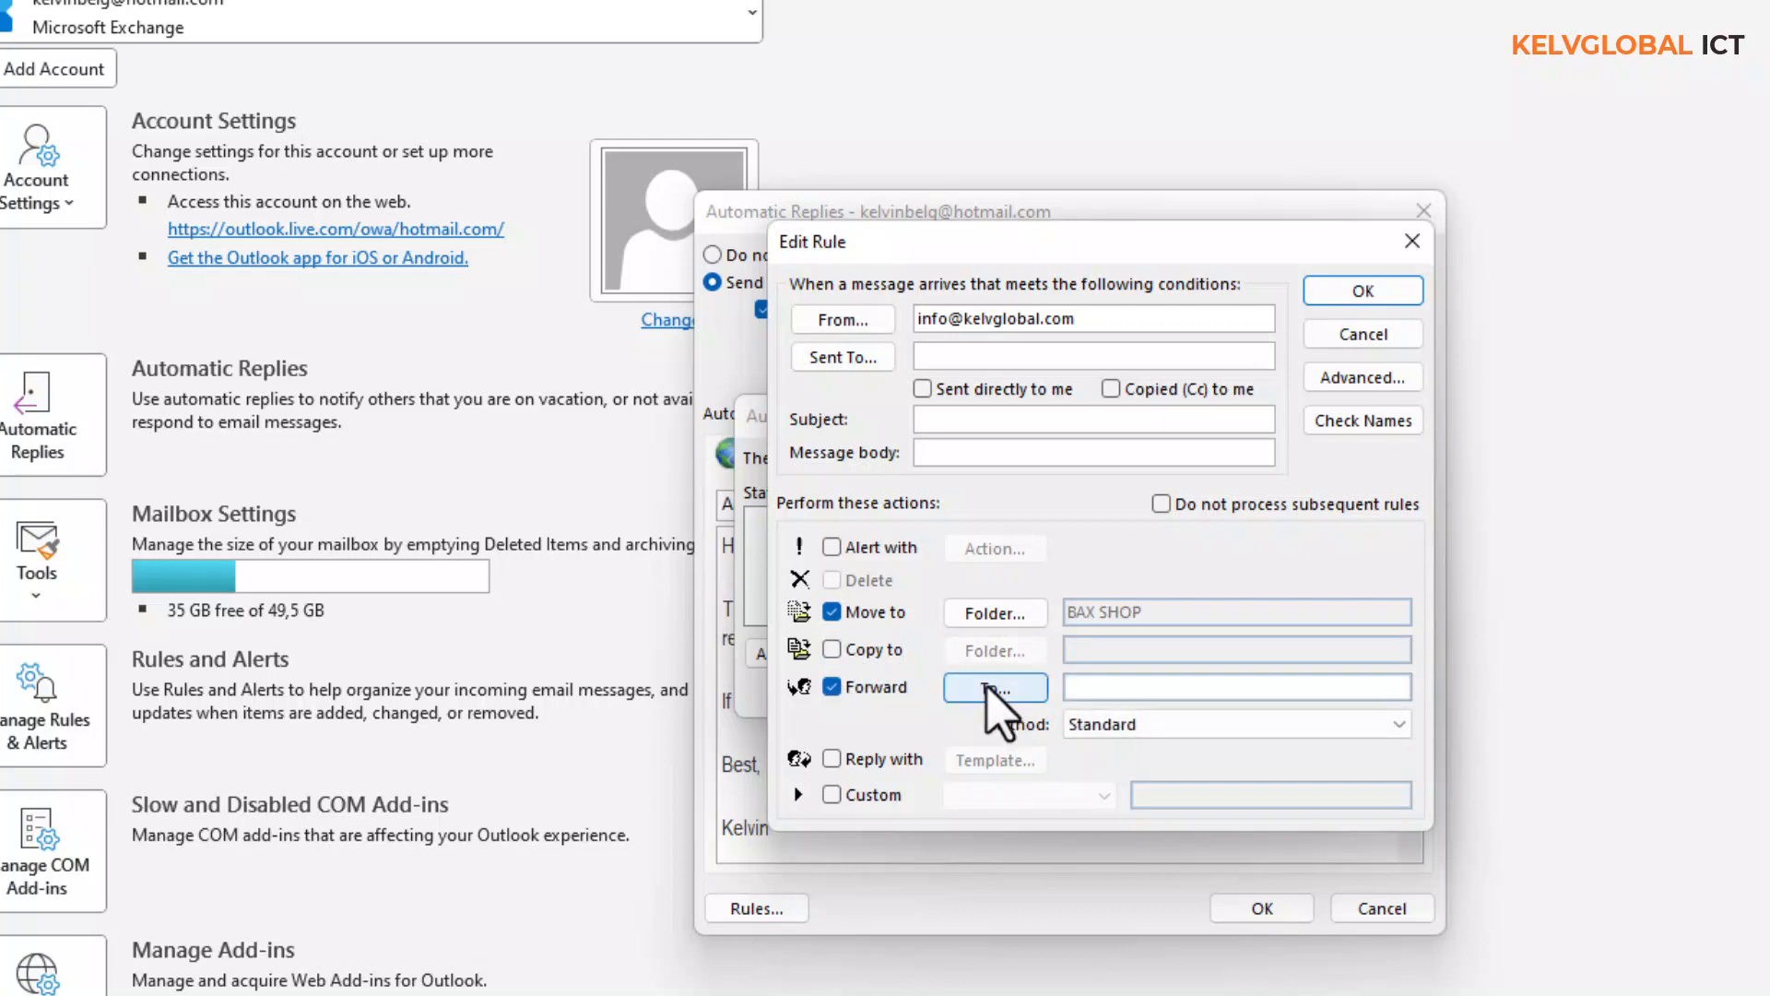
- Forward matching messages to the account's own address using the Standard method
{"action": "left_click", "coordinate": [995, 688]}
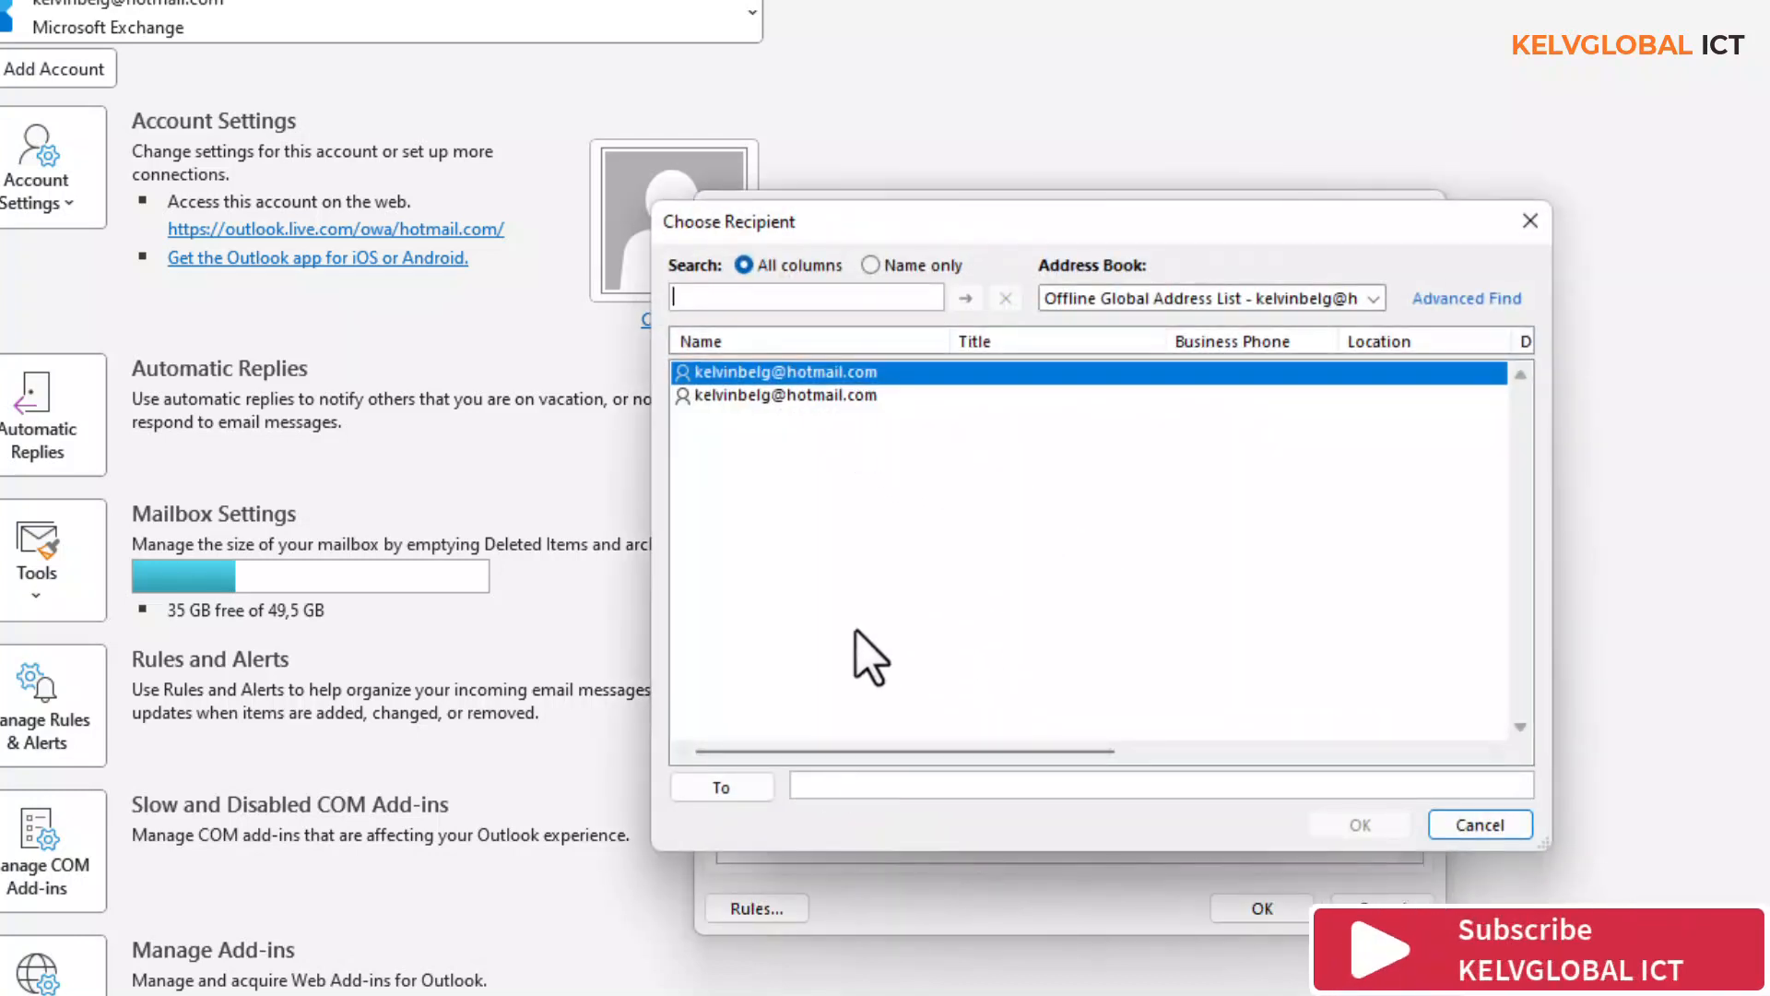
{"action": "left_click", "coordinate": [721, 788]}
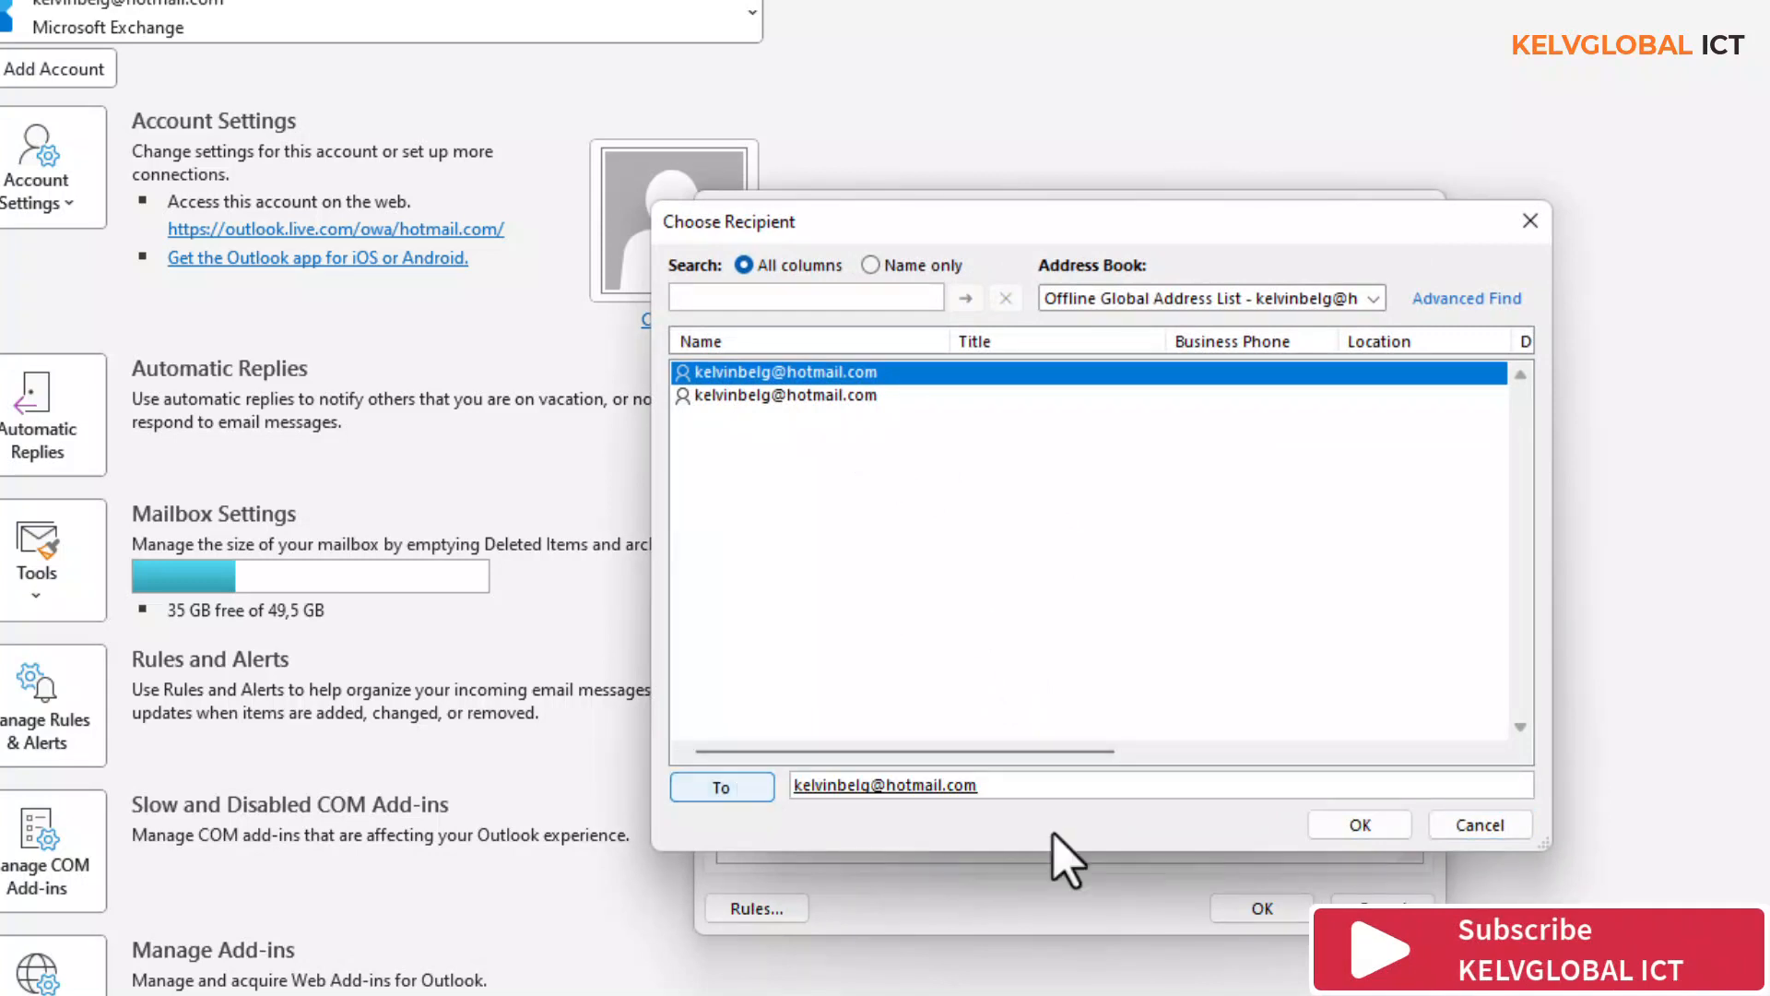
{"action": "left_click", "coordinate": [1360, 825]}
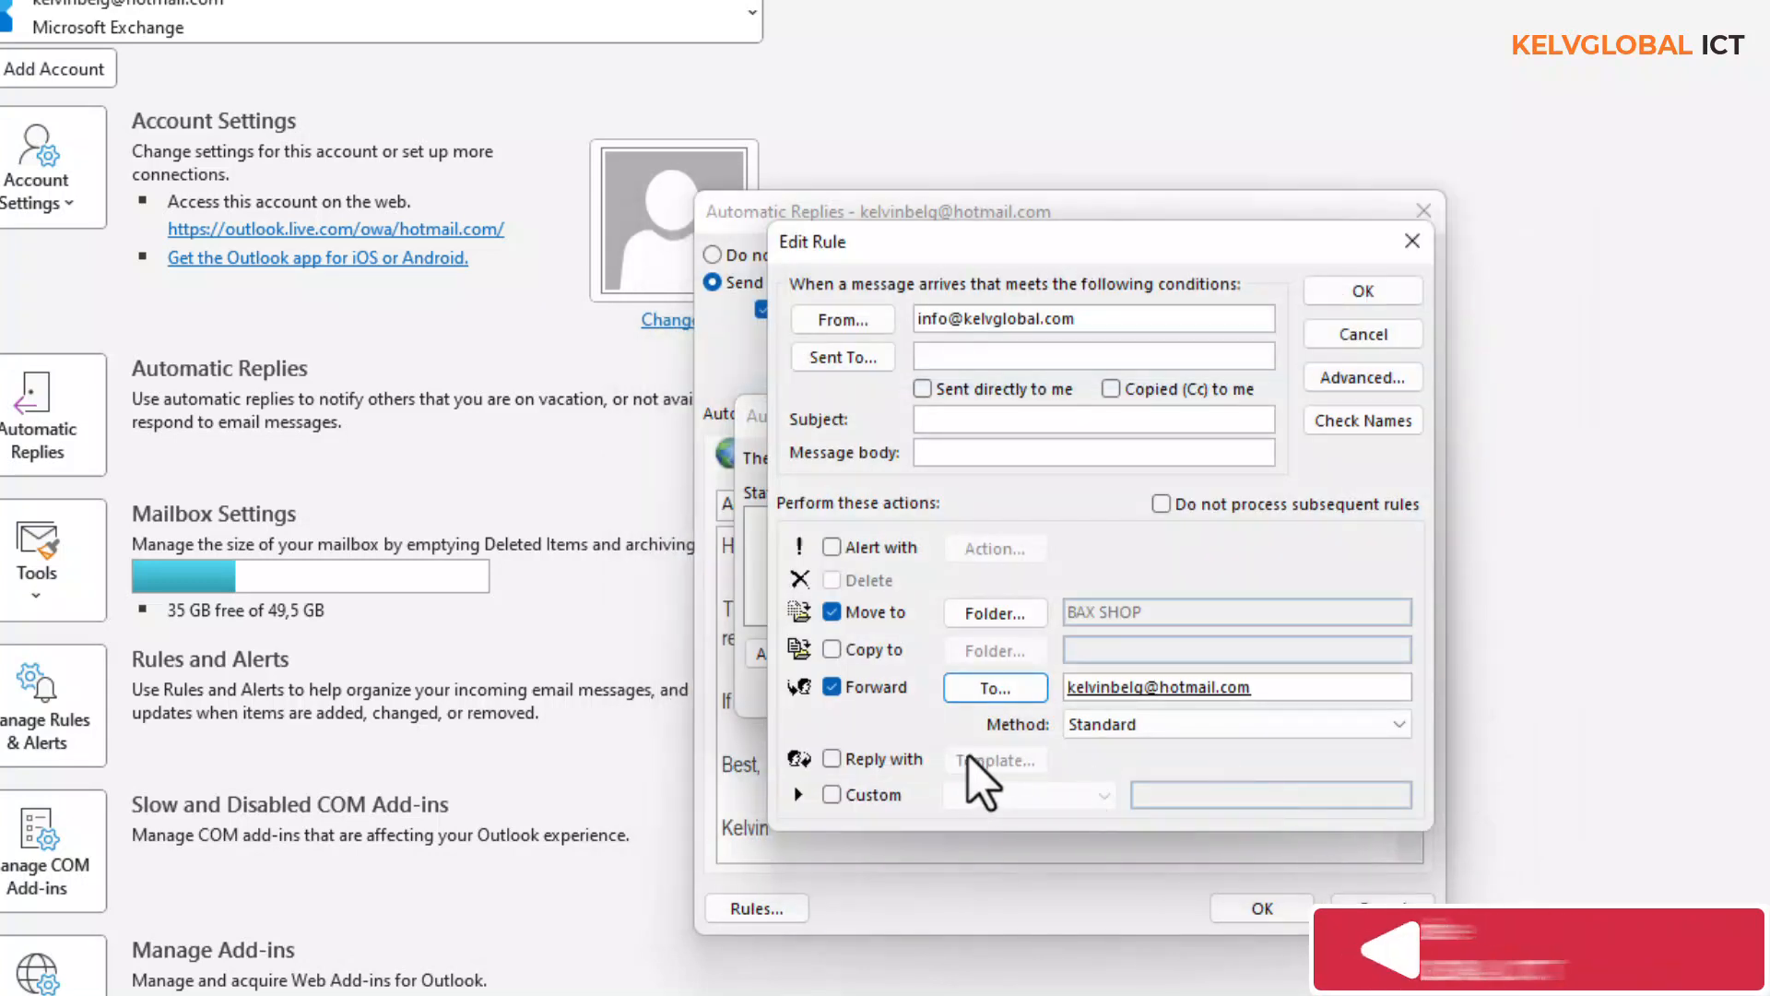
{"action": "left_click", "coordinate": [1388, 724]}
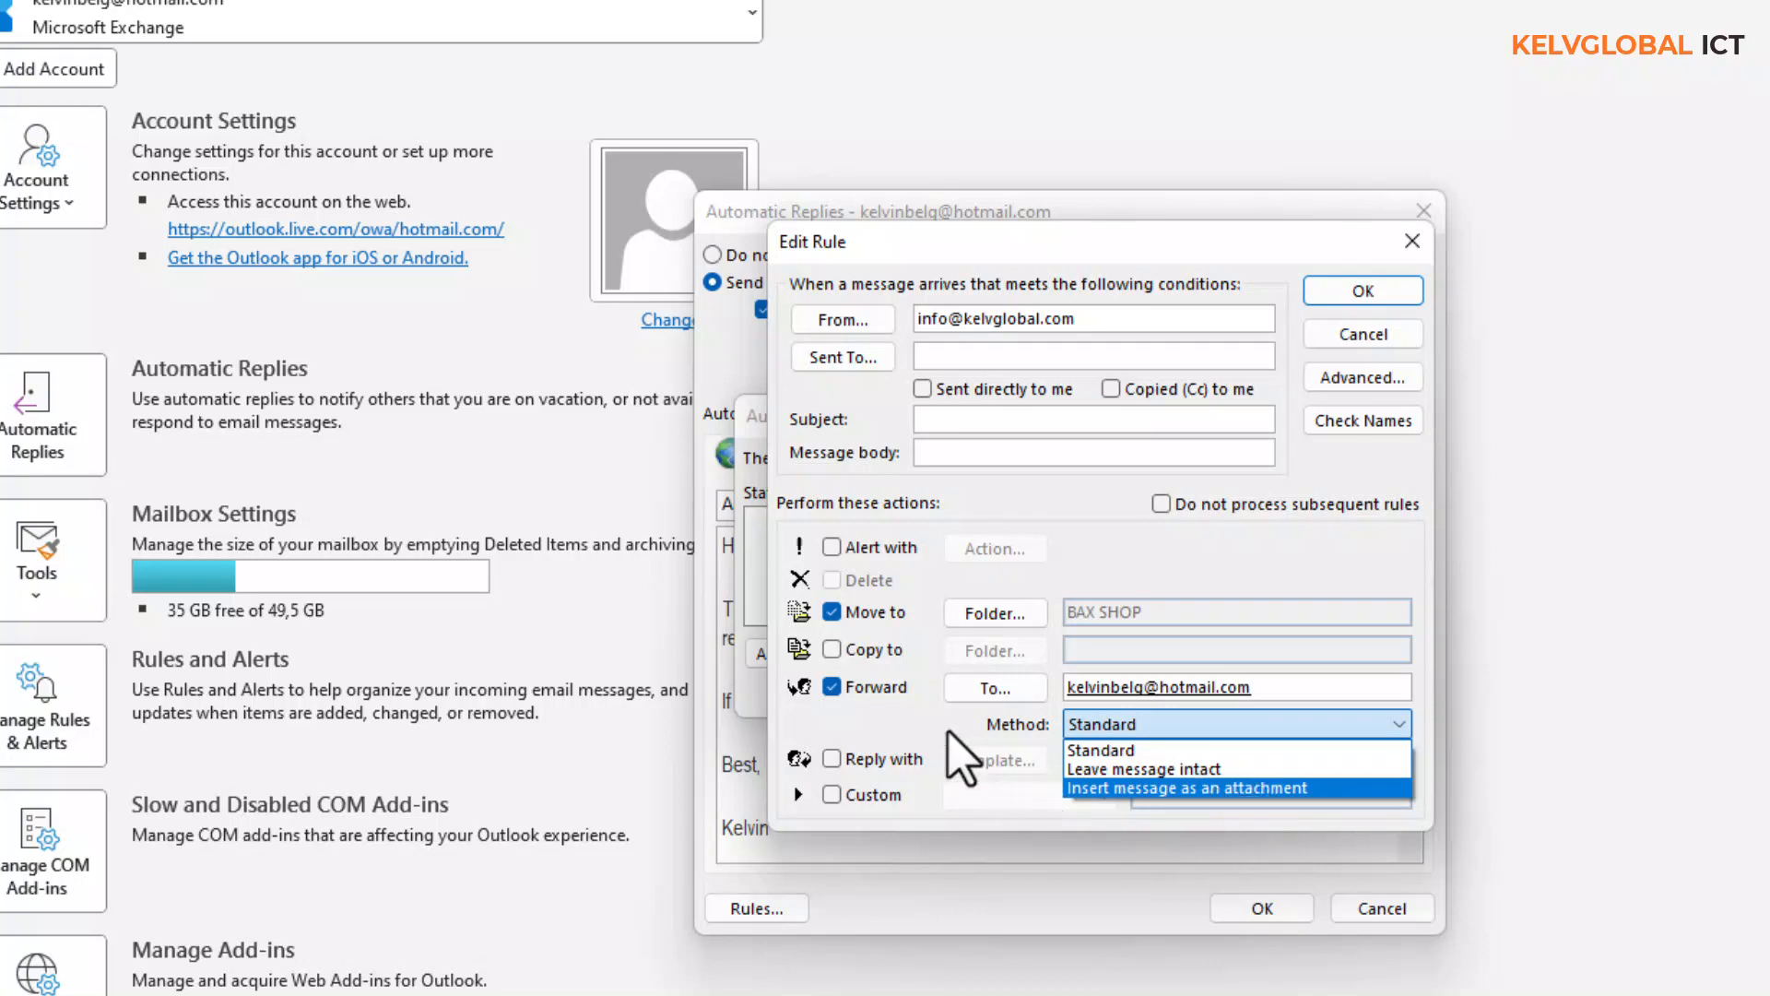
{"action": "left_click", "coordinate": [839, 740]}
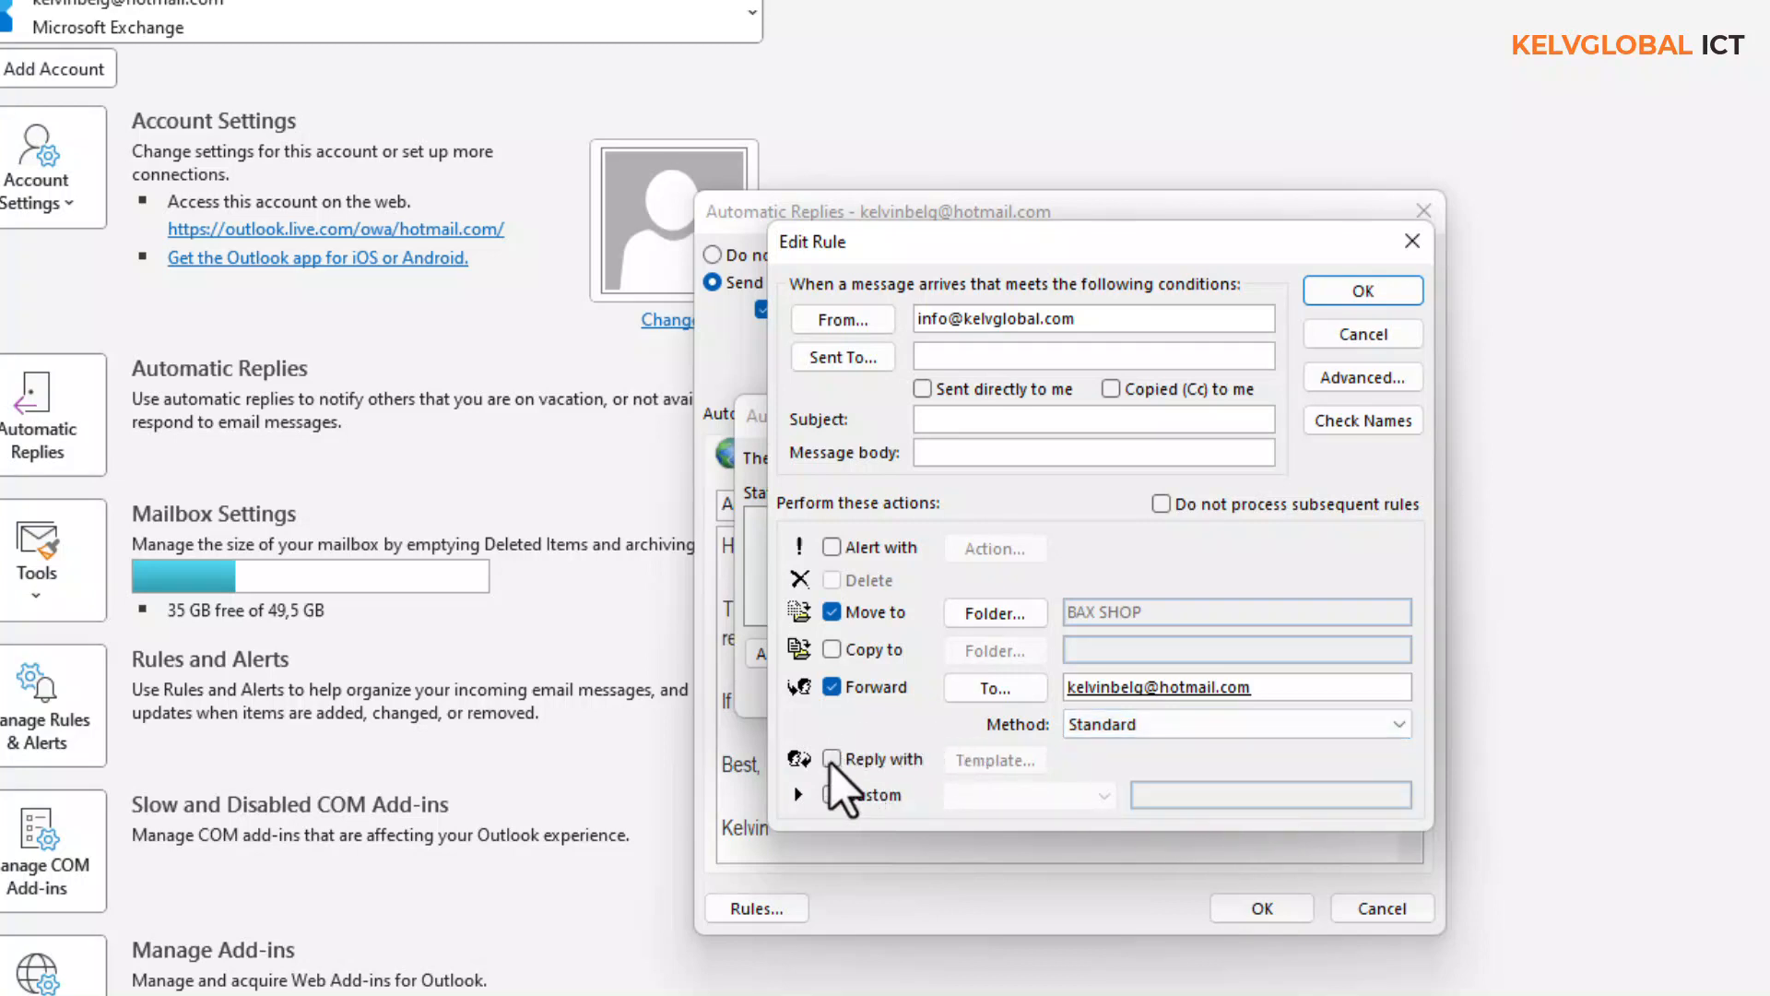
- Turn on the Reply with action; the custom action list turns out empty
{"action": "left_click", "coordinate": [832, 758]}
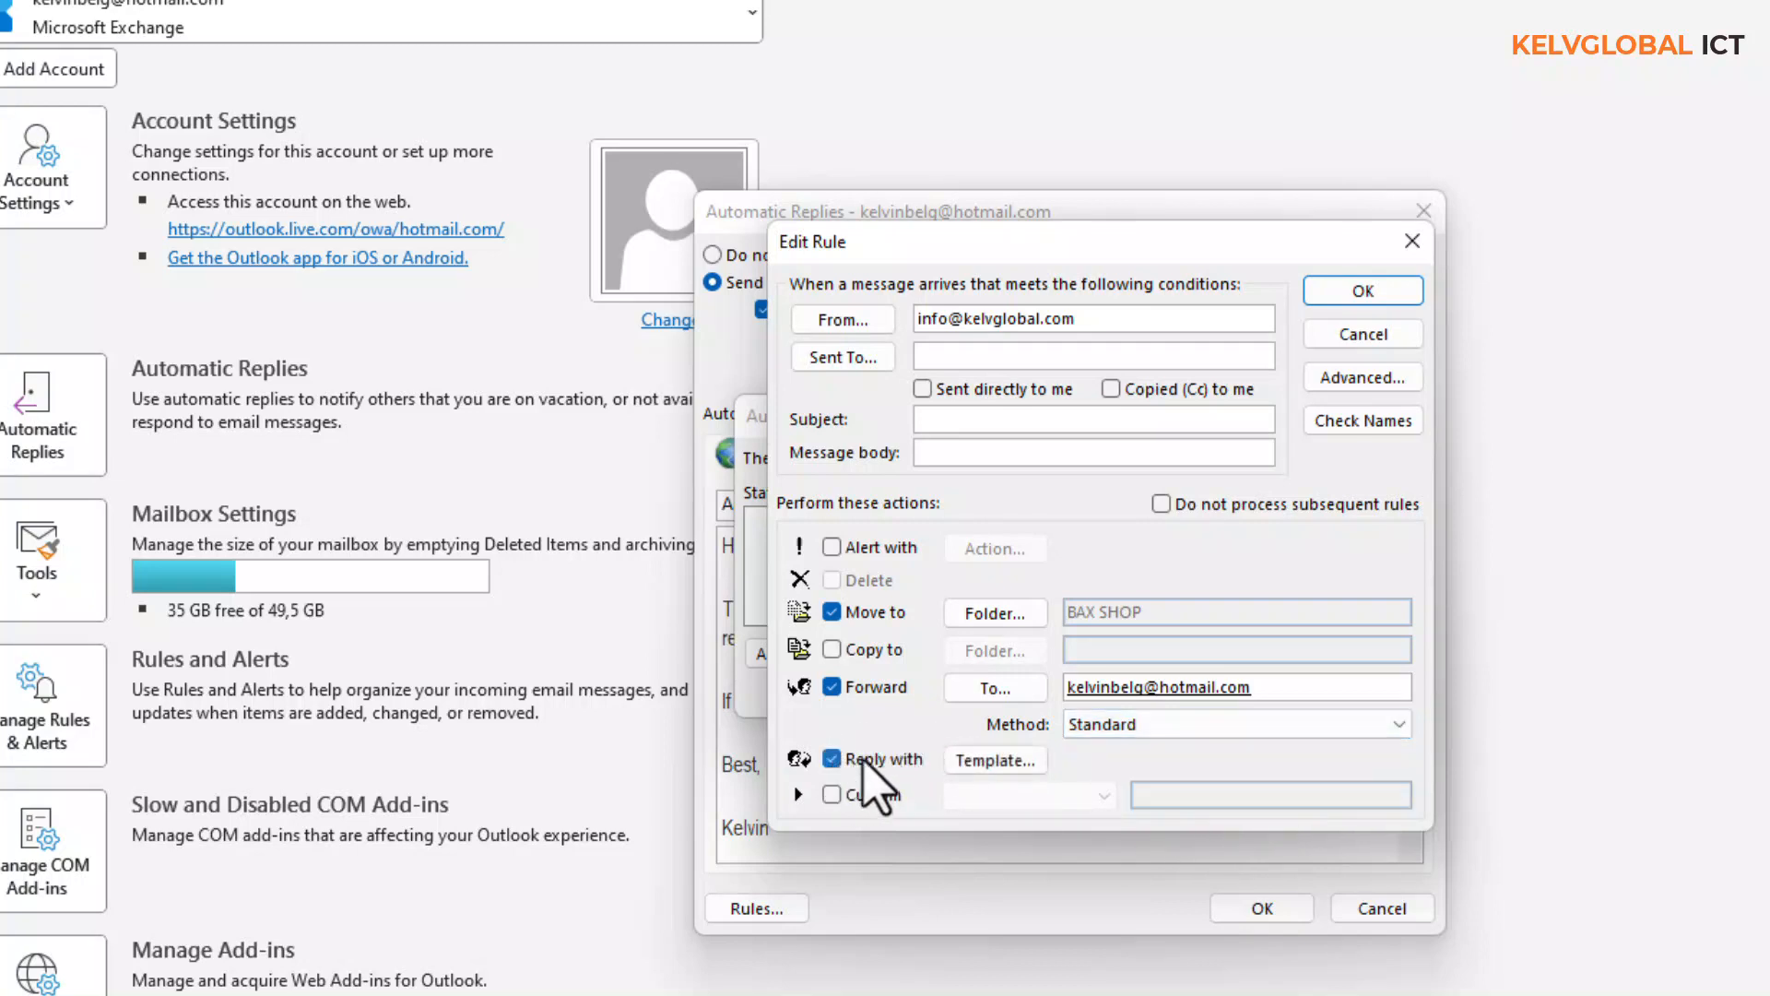
{"action": "left_click", "coordinate": [980, 762]}
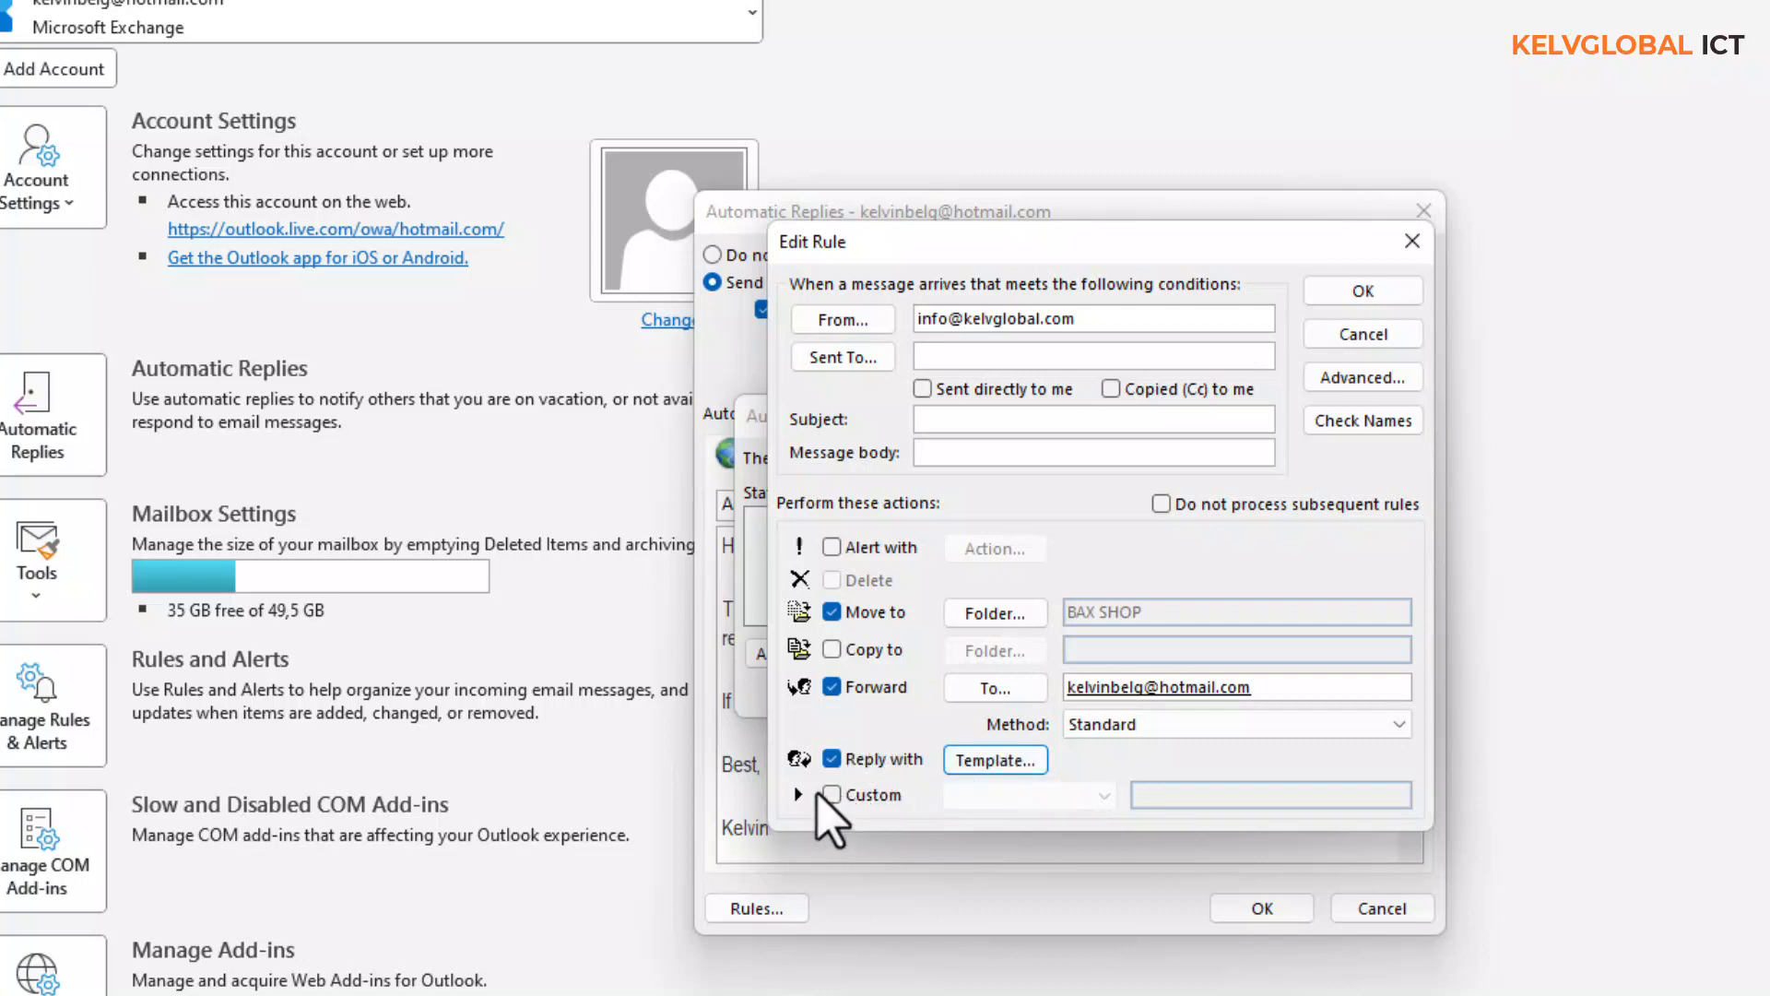
{"action": "left_click", "coordinate": [832, 795]}
{"action": "left_click", "coordinate": [1102, 795]}
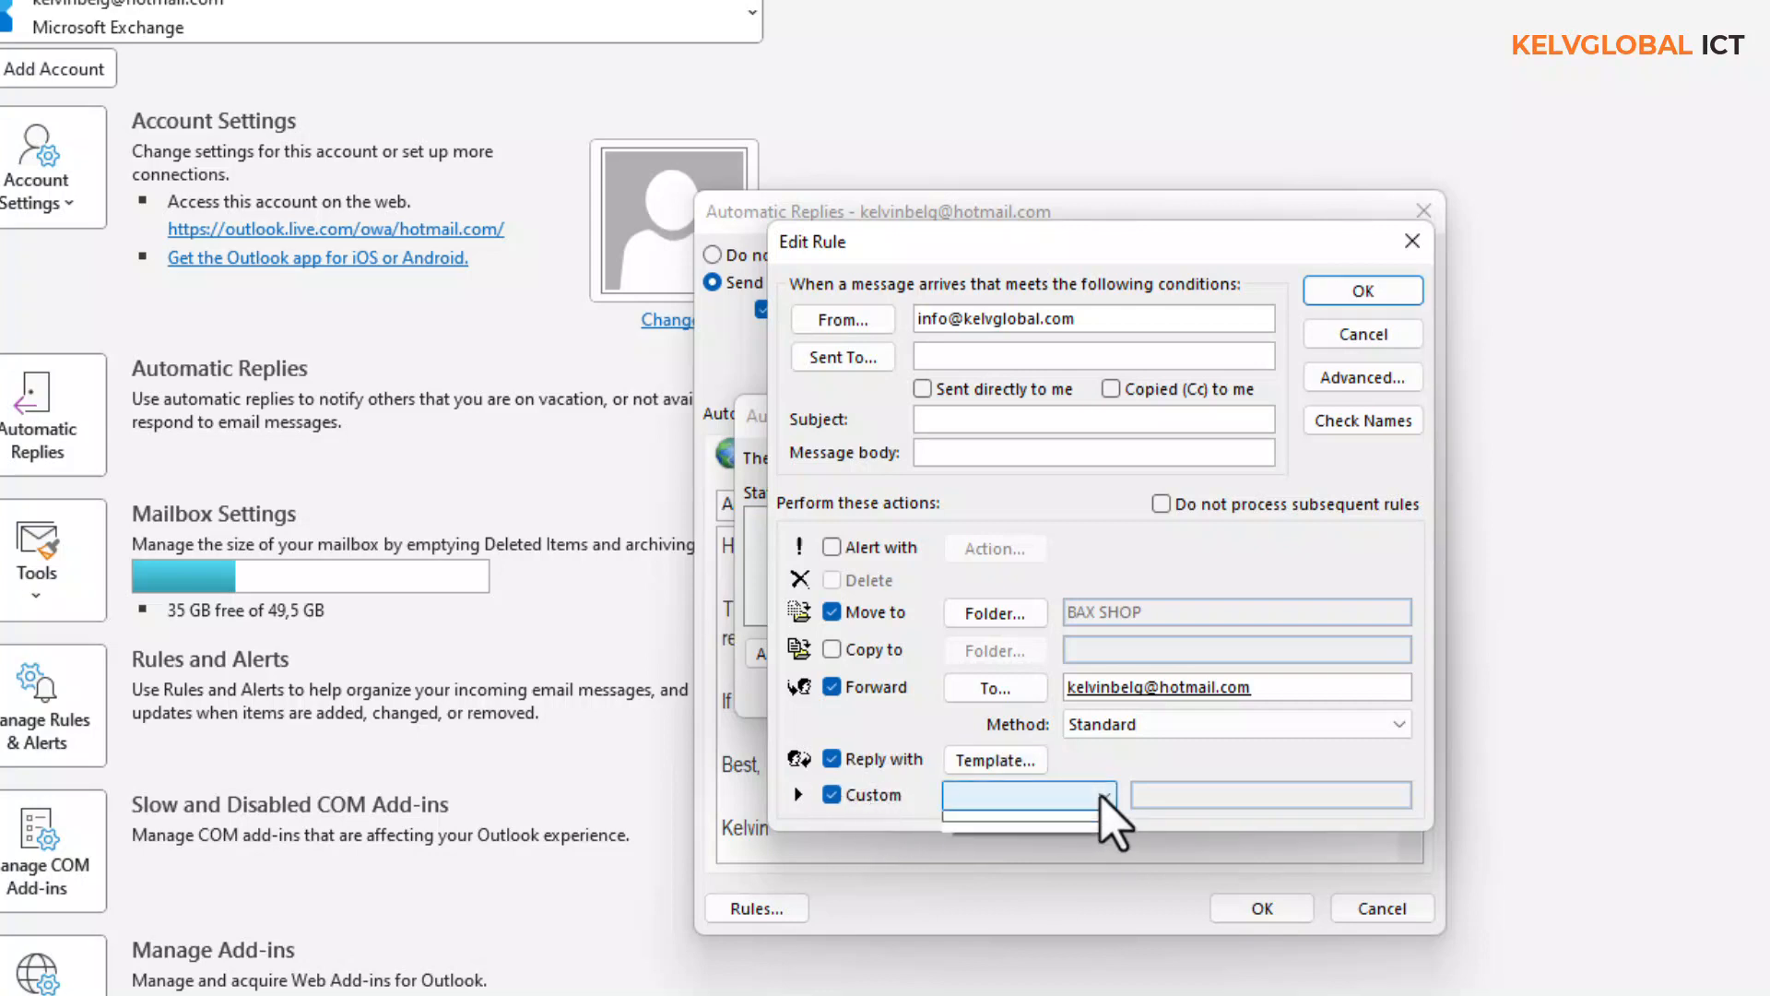
{"action": "left_click", "coordinate": [839, 796]}
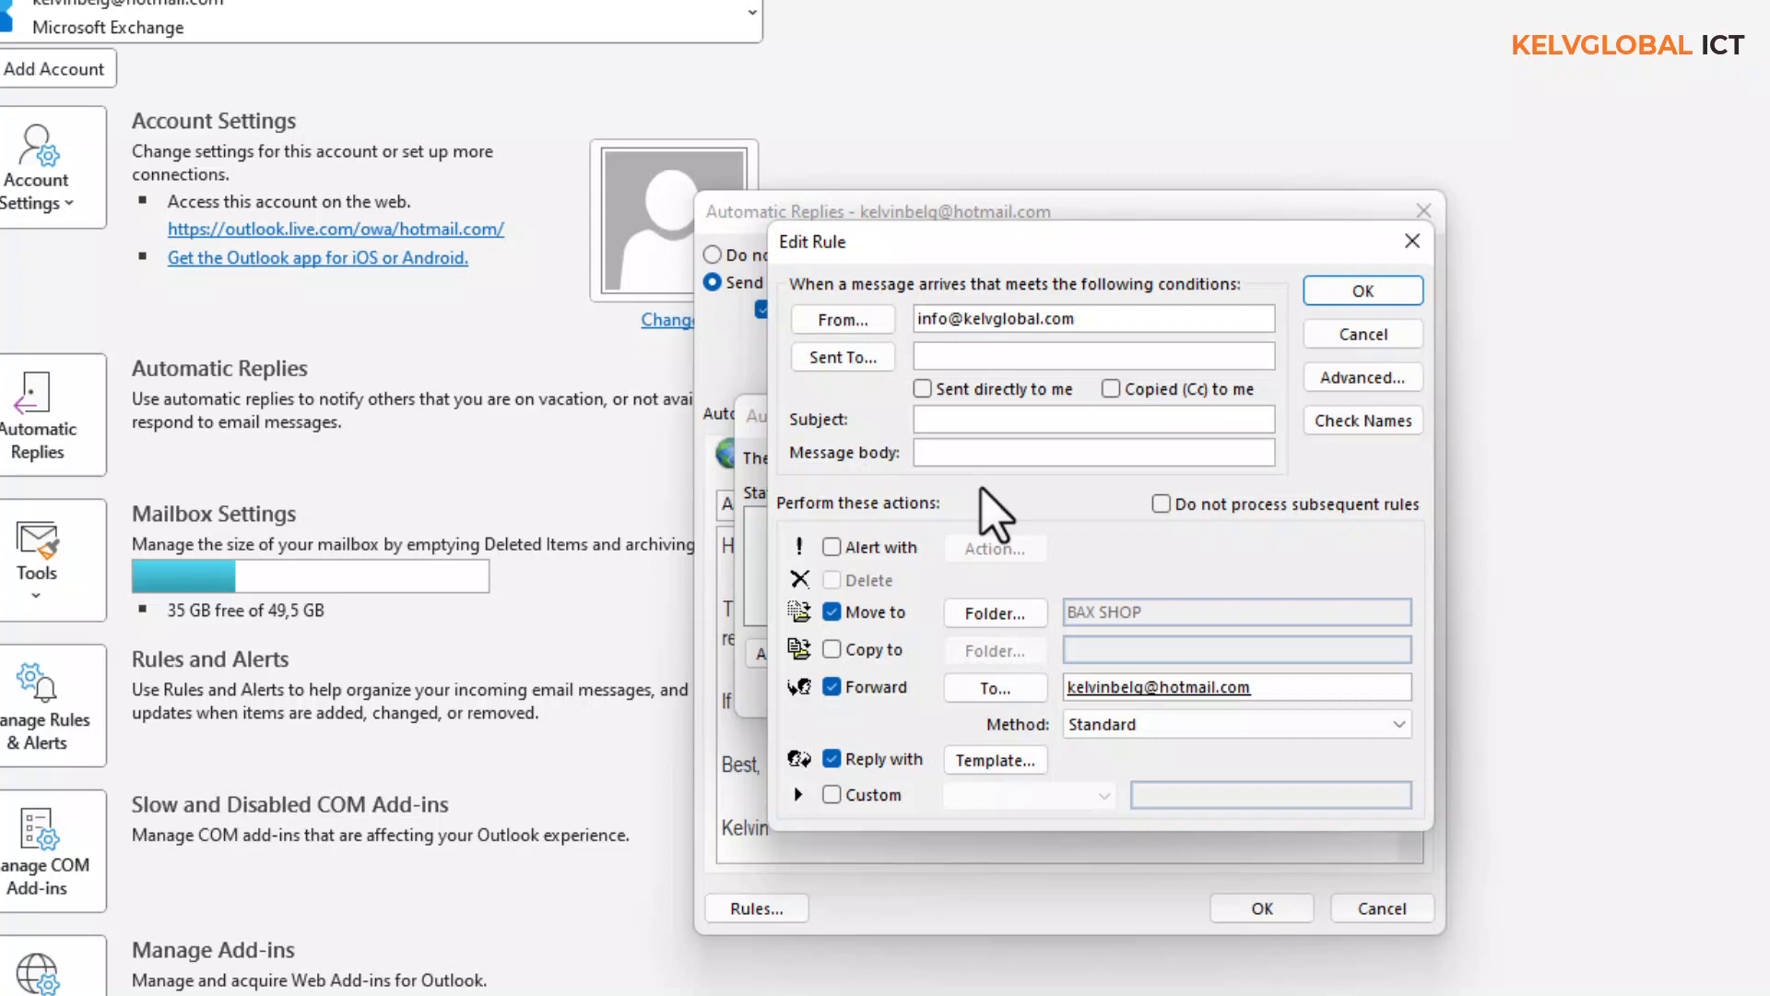
- Limit the rule to messages sent to the account's address with Copied (Cc) to me, then open Advanced
{"action": "left_click", "coordinate": [867, 359]}
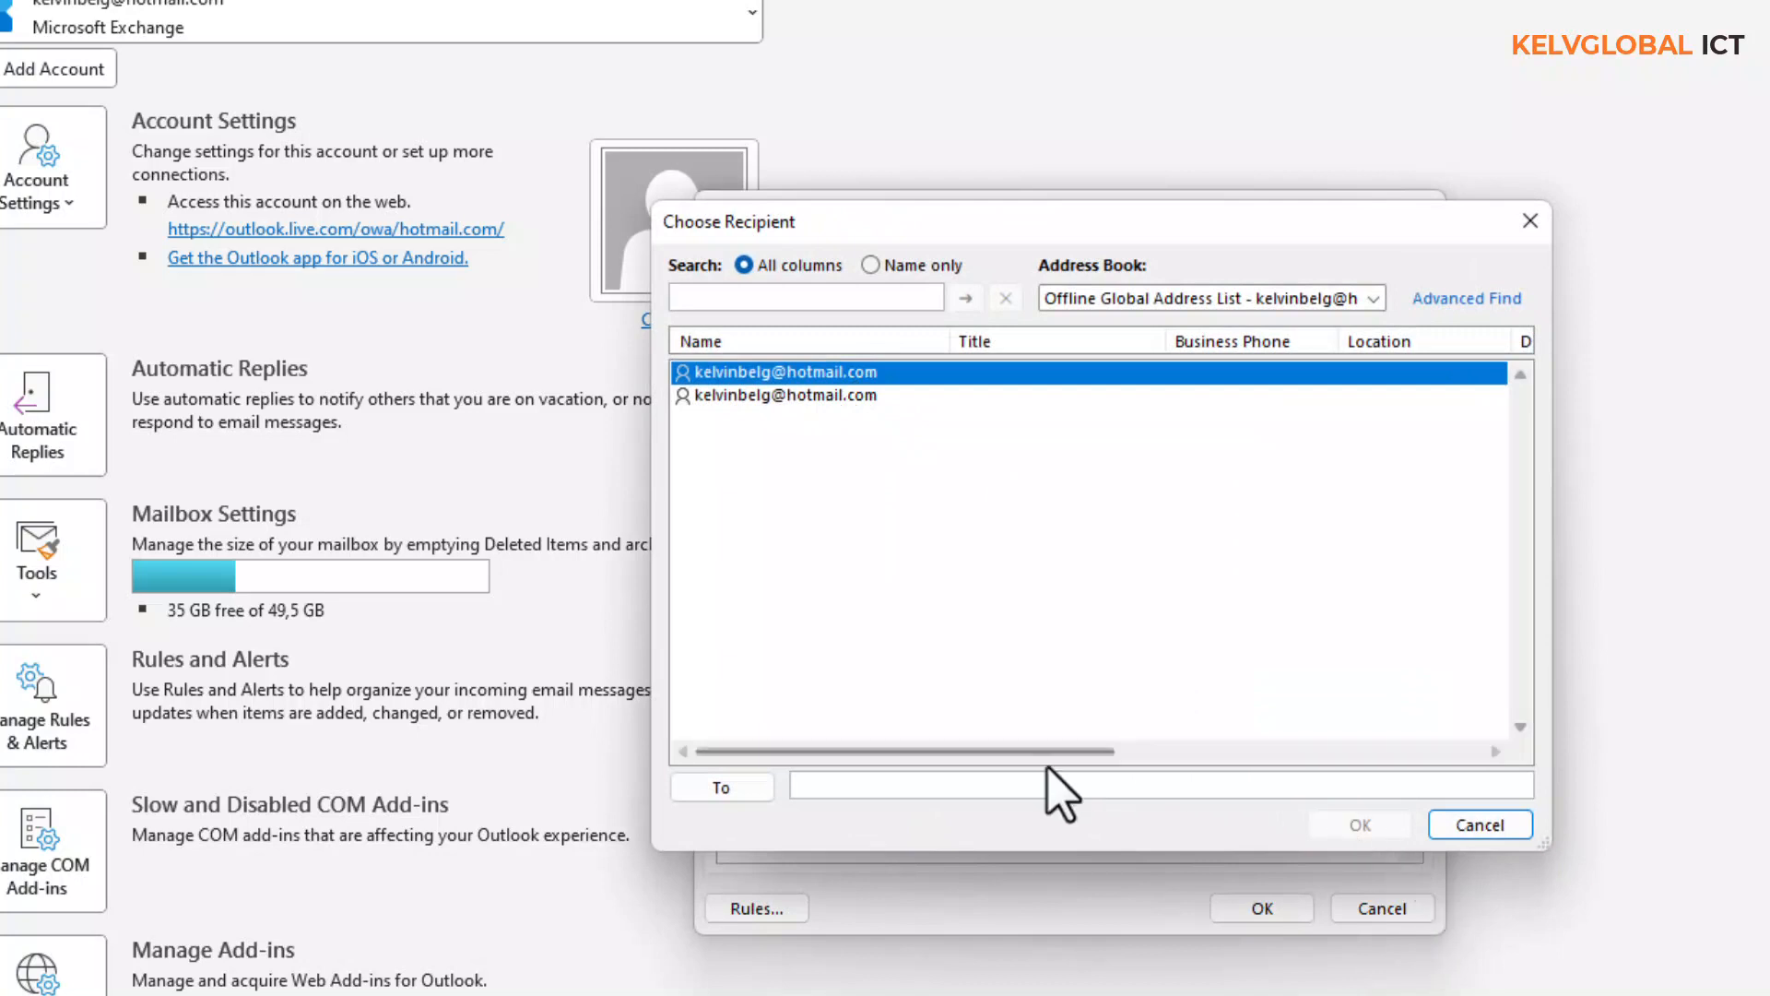
{"action": "left_click", "coordinate": [733, 789]}
{"action": "left_click", "coordinate": [1337, 830]}
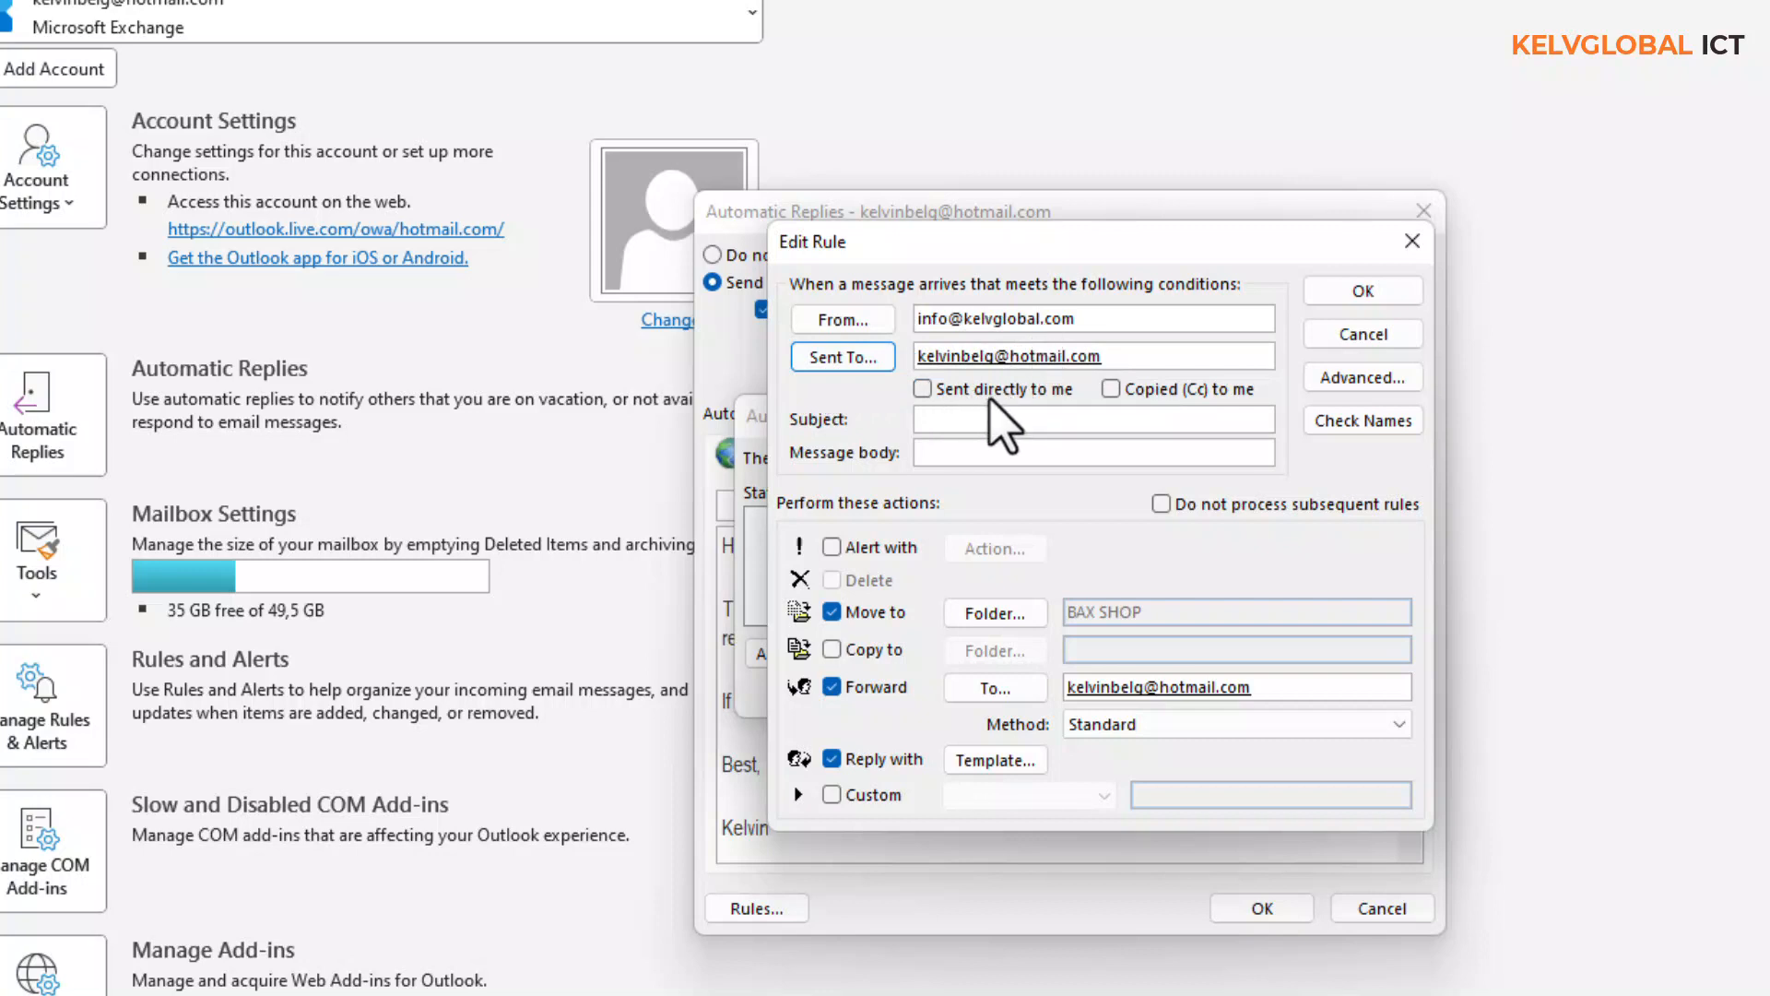
{"action": "left_click", "coordinate": [1111, 389]}
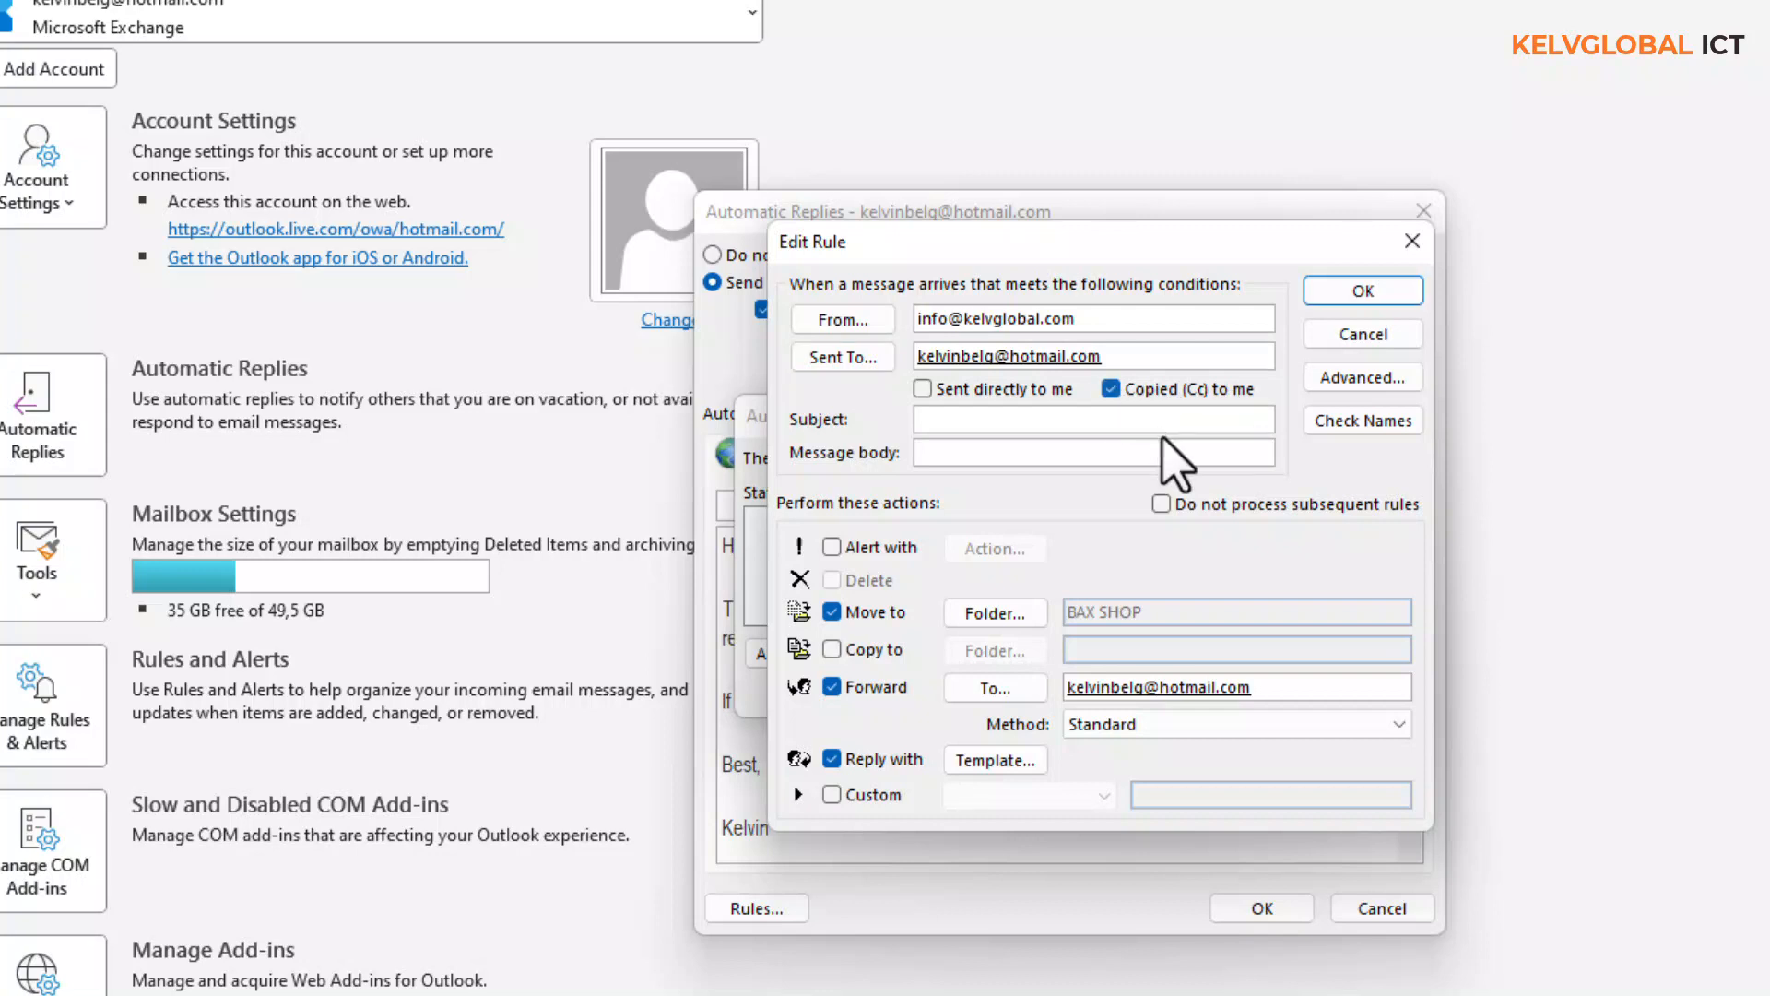
{"action": "left_click", "coordinate": [1356, 378]}
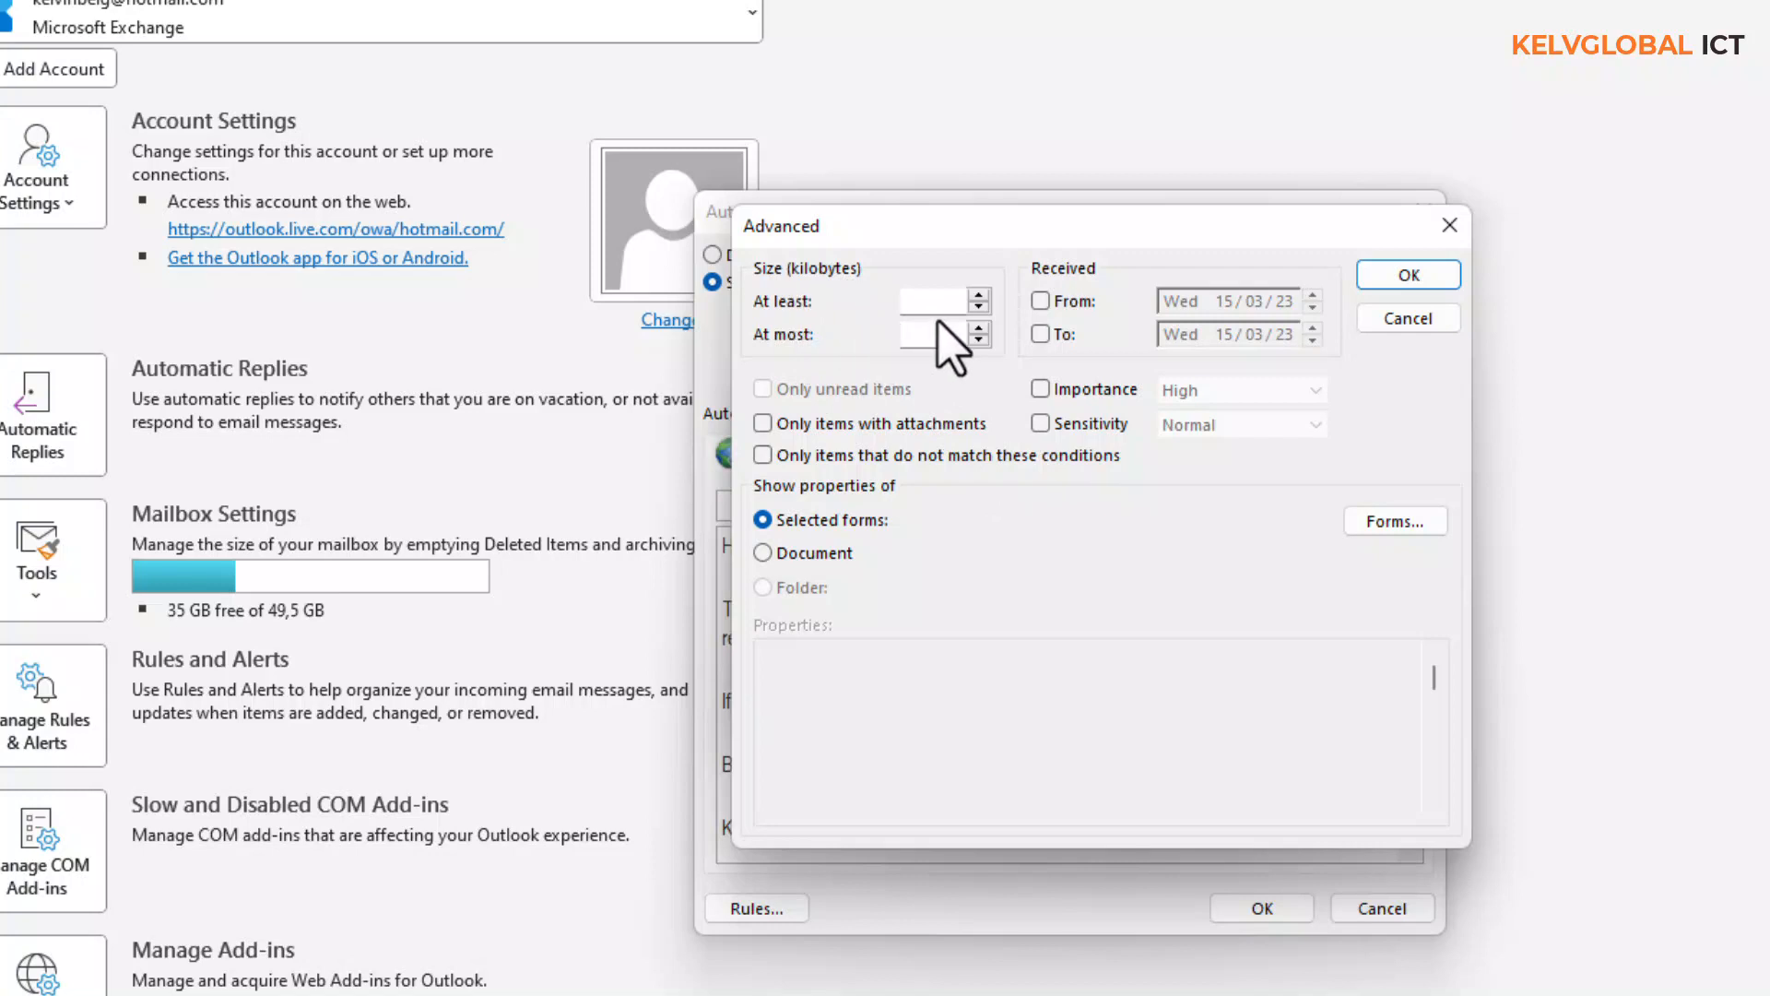
- Discard the Received From advanced condition and close Edit Rule without saving the rule
{"action": "left_click", "coordinate": [1072, 303]}
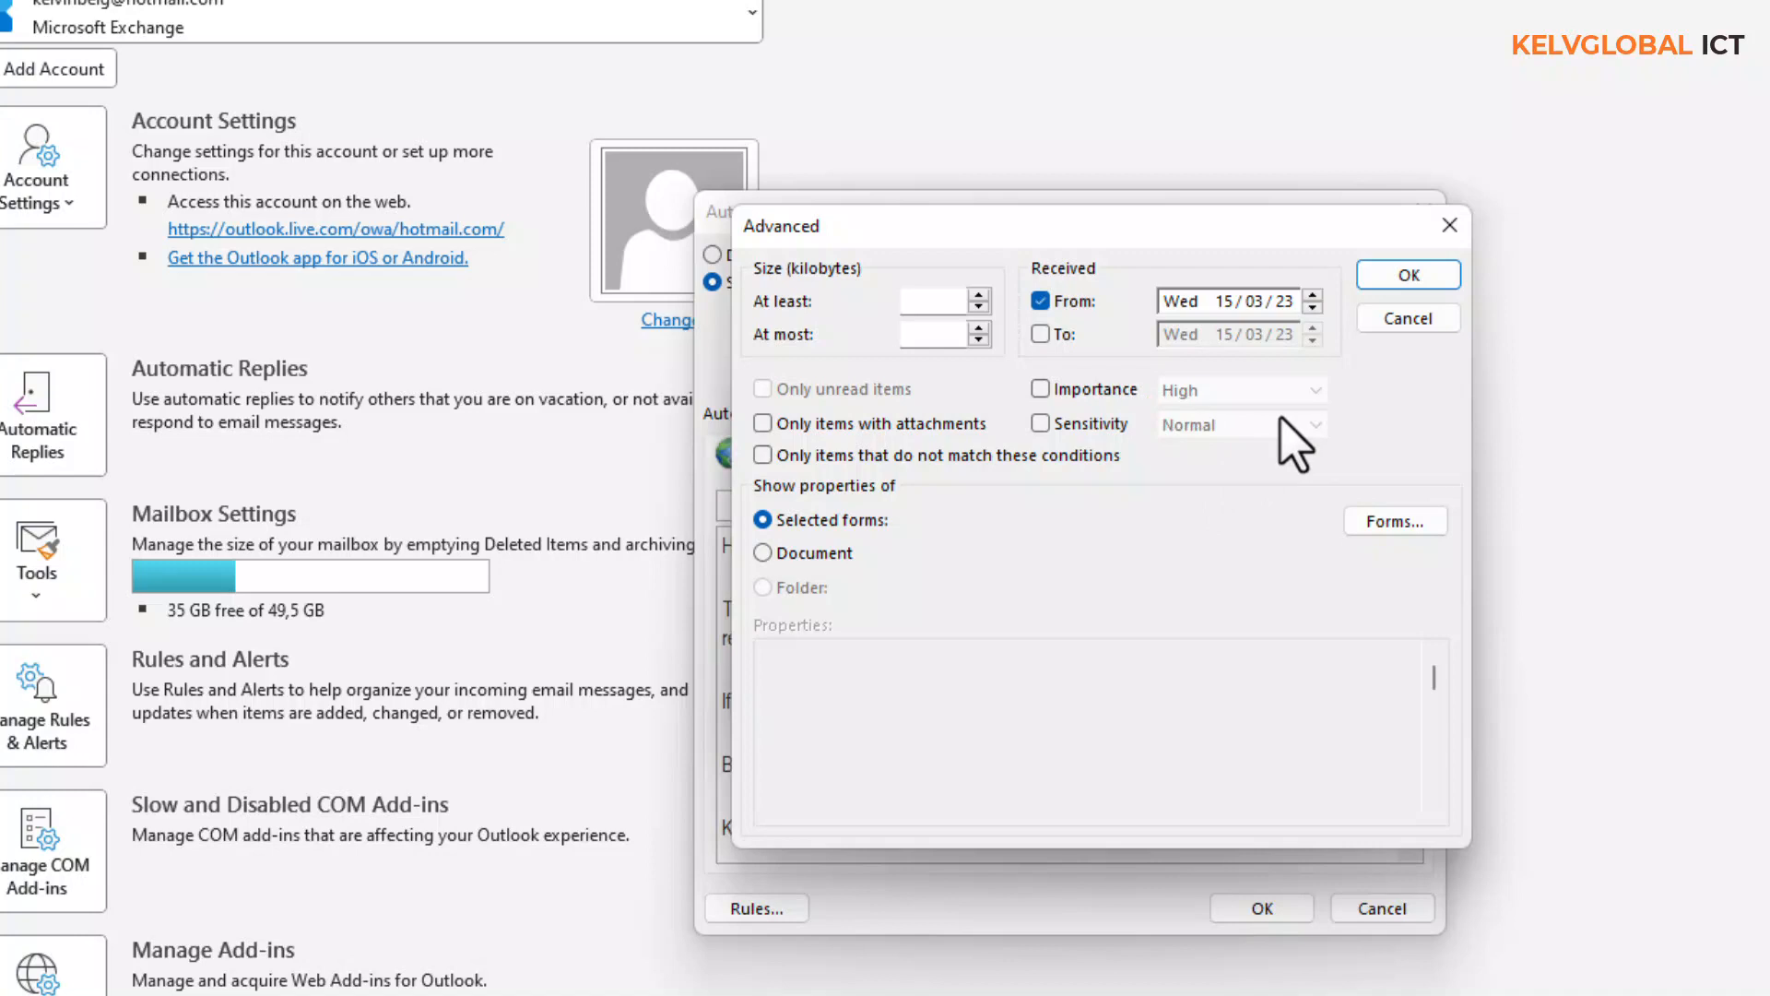
{"action": "left_click", "coordinate": [1408, 318]}
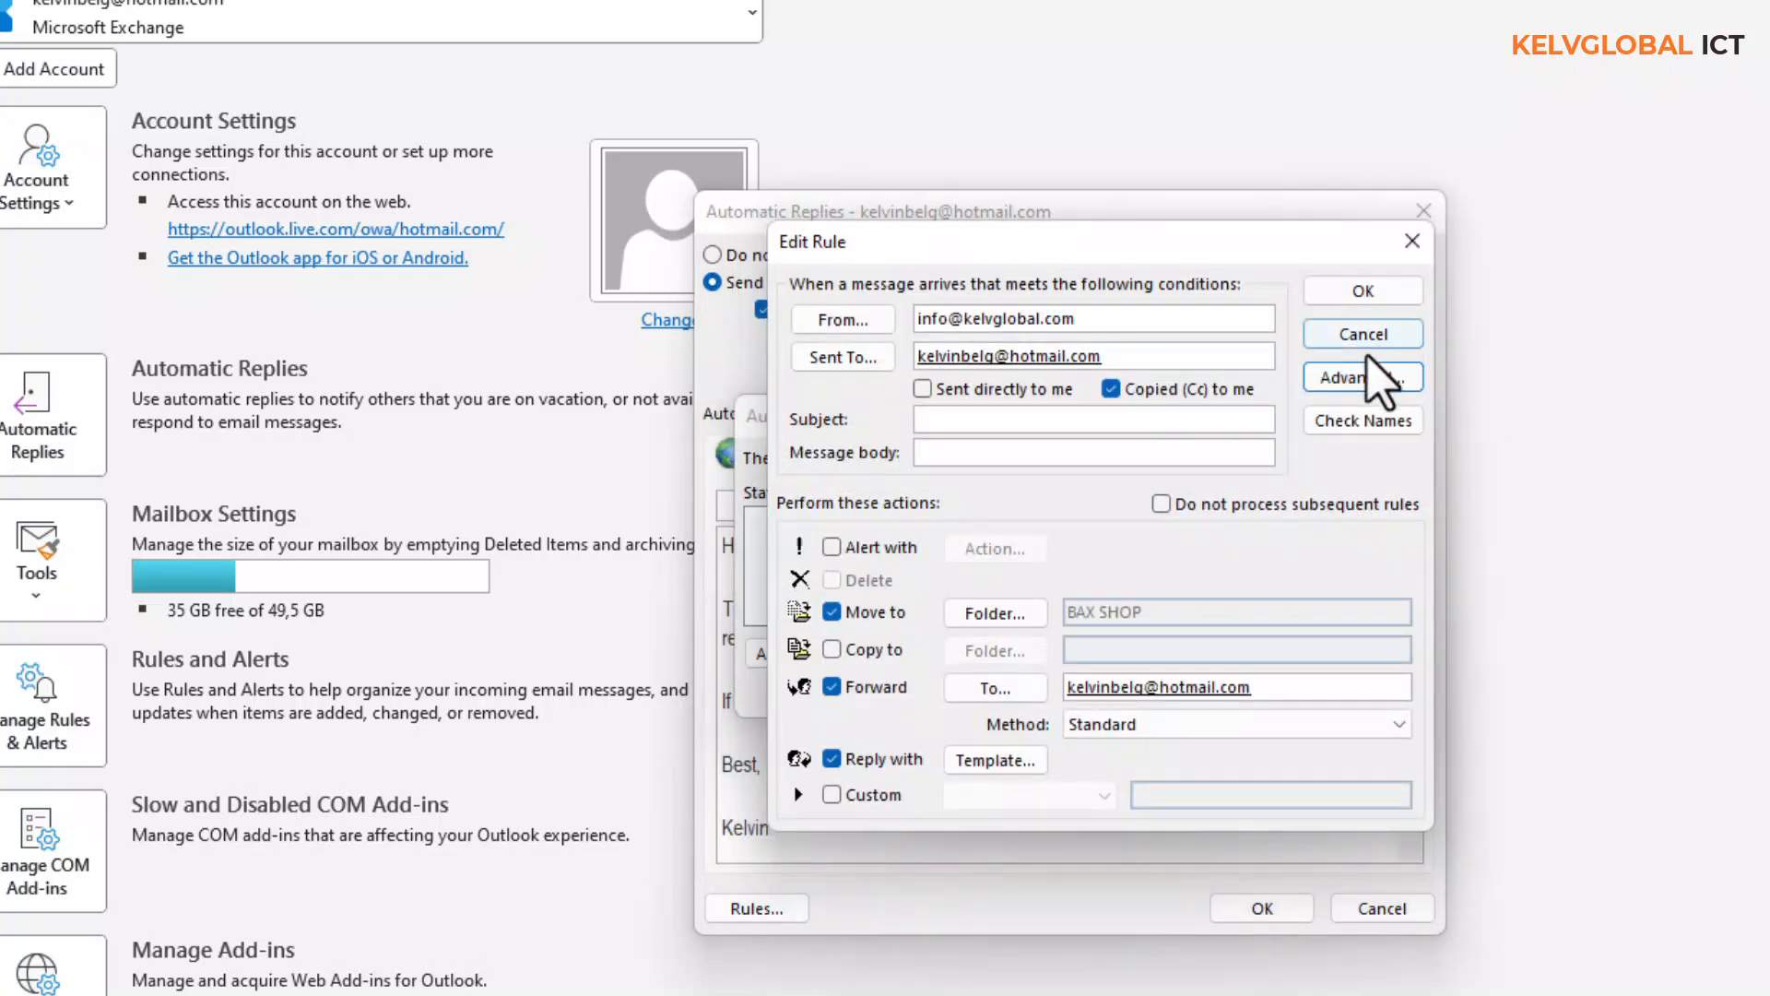
{"action": "left_click", "coordinate": [1411, 240]}
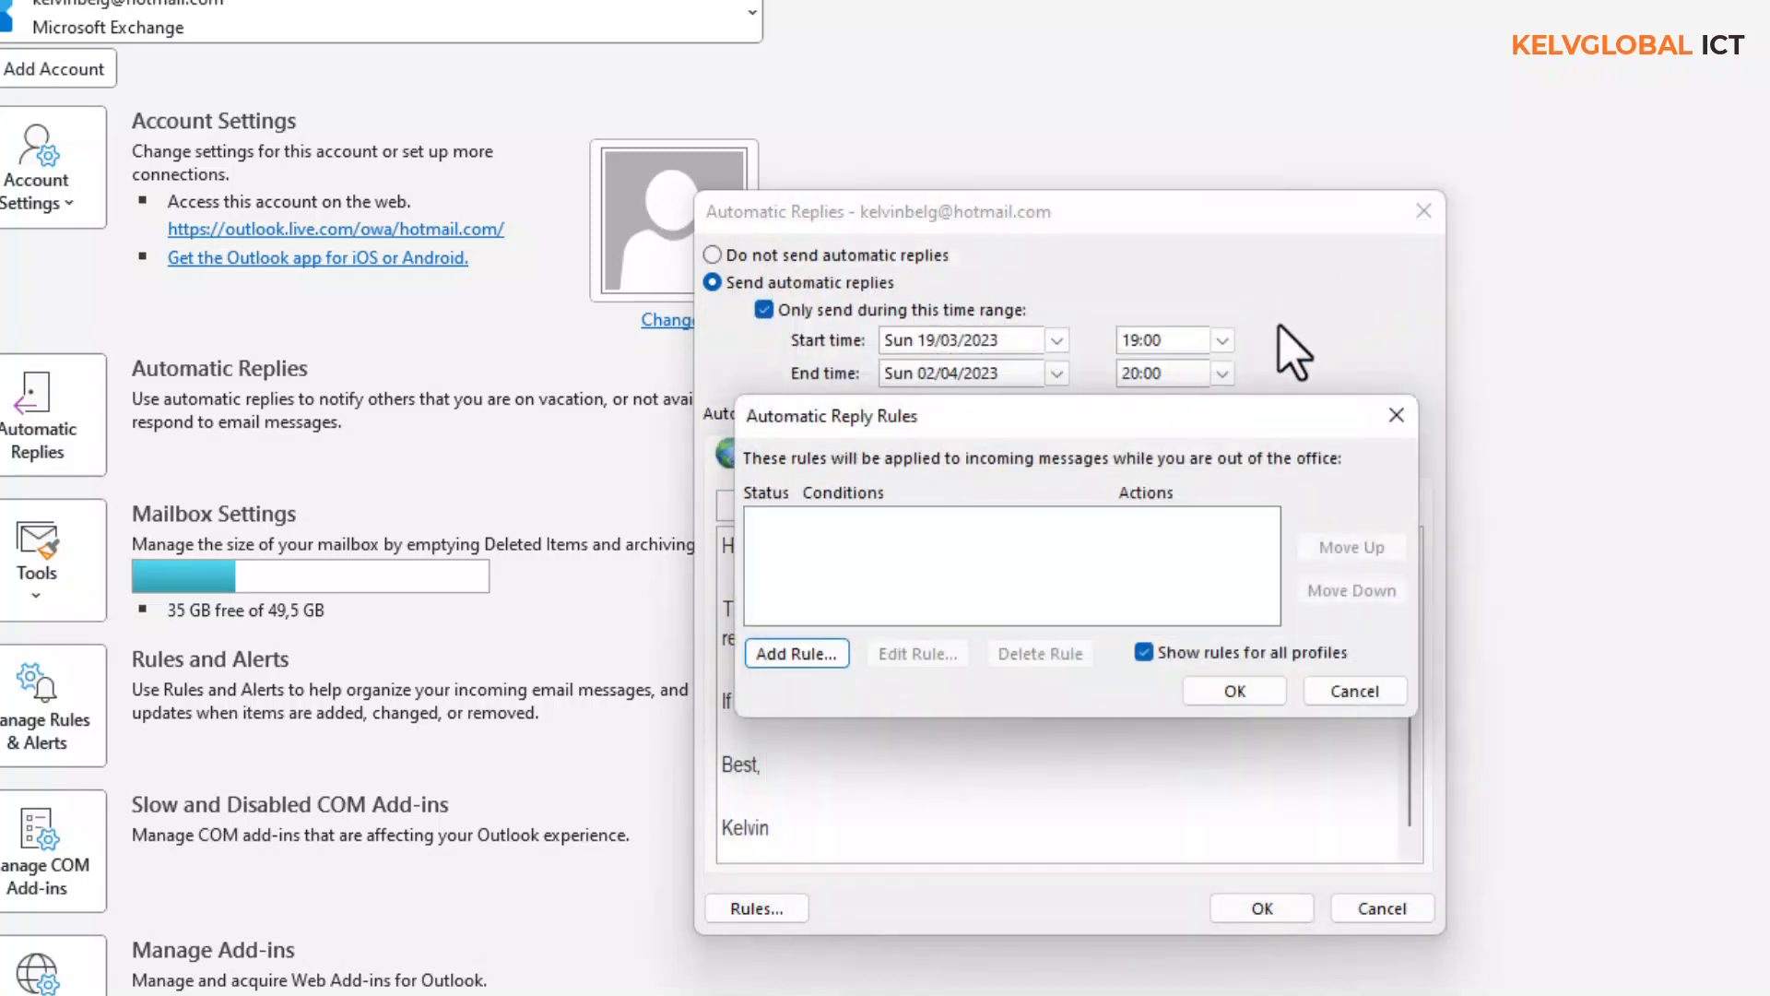